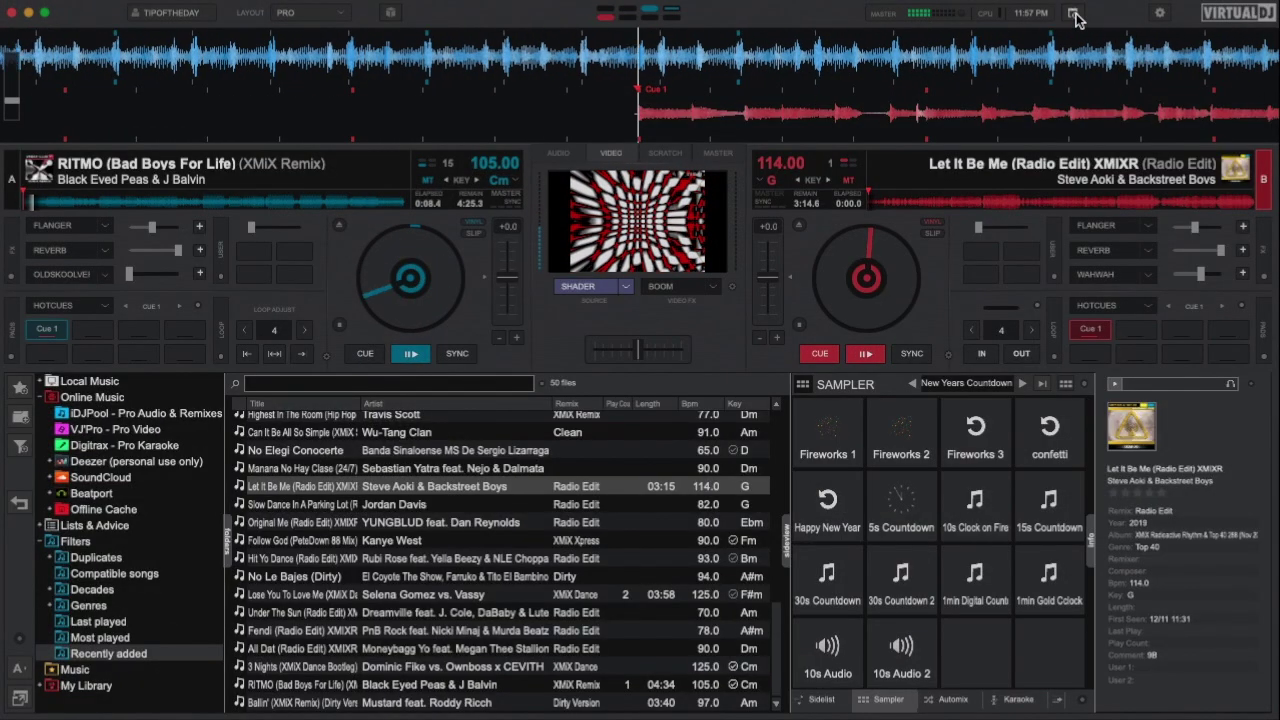
Add a scheduler event that plays the 1min Gold Cclock sample
click(1072, 12)
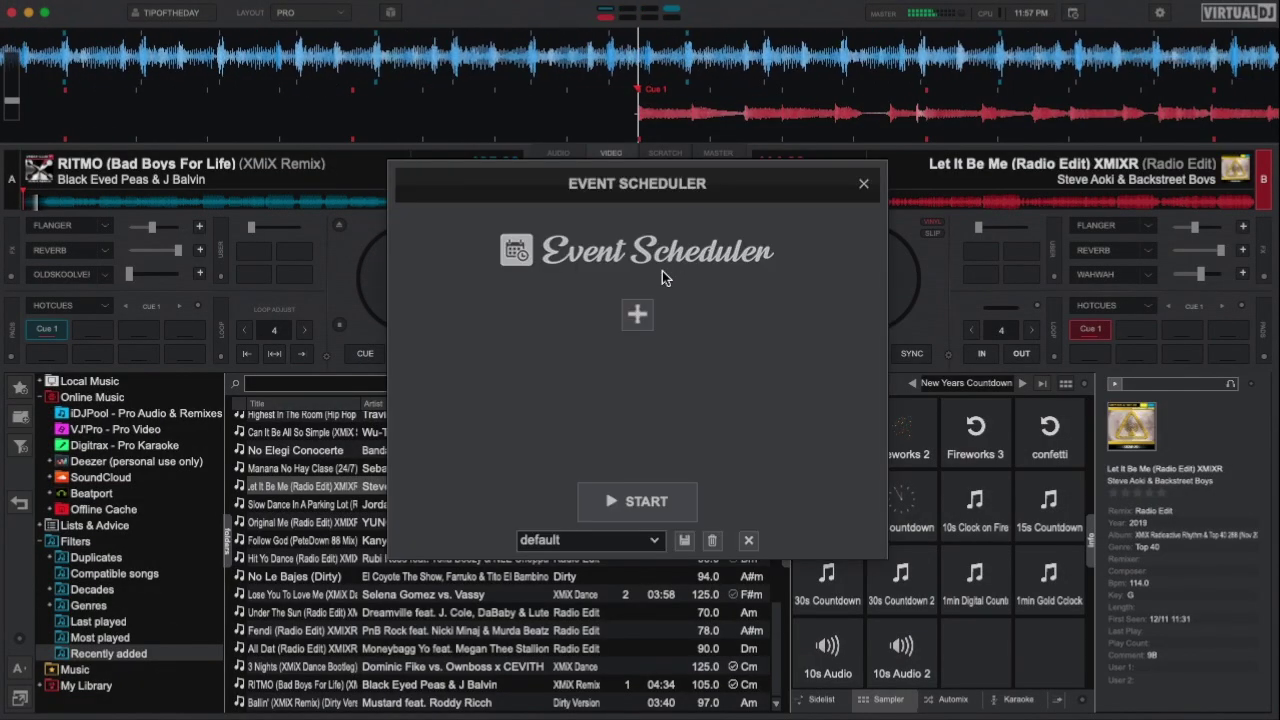
click(638, 314)
click(567, 349)
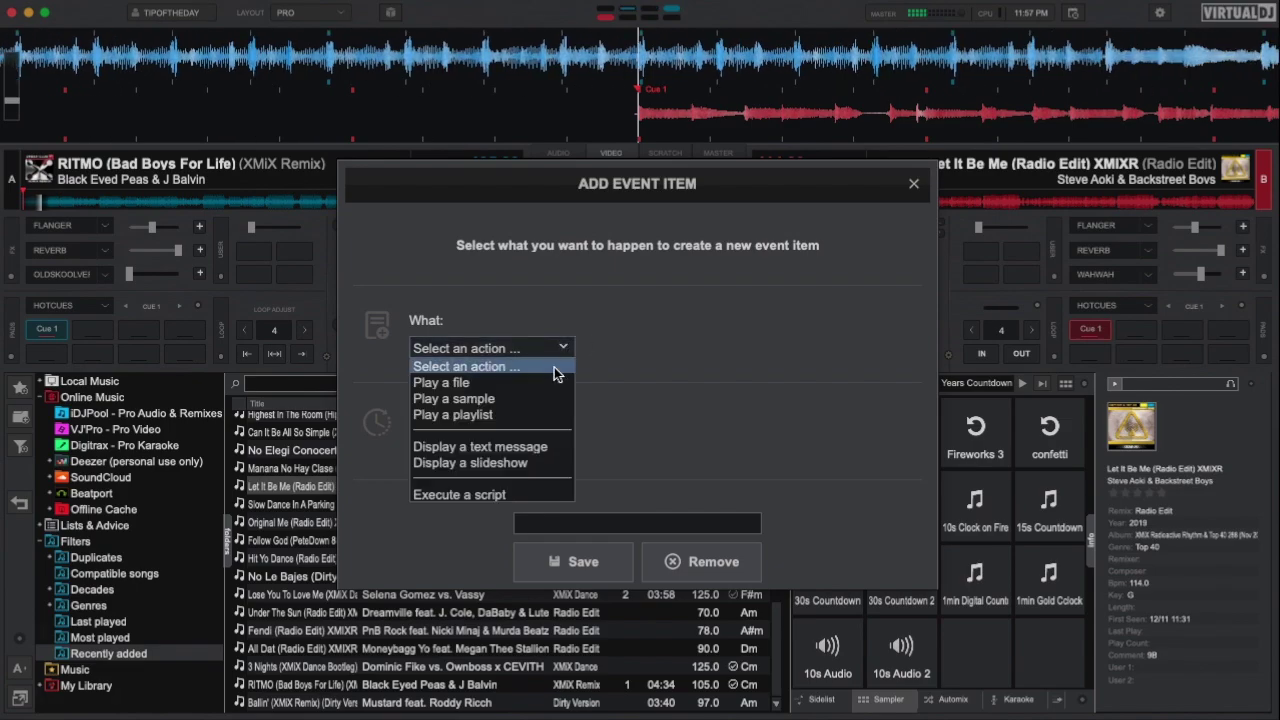
click(535, 398)
click(640, 350)
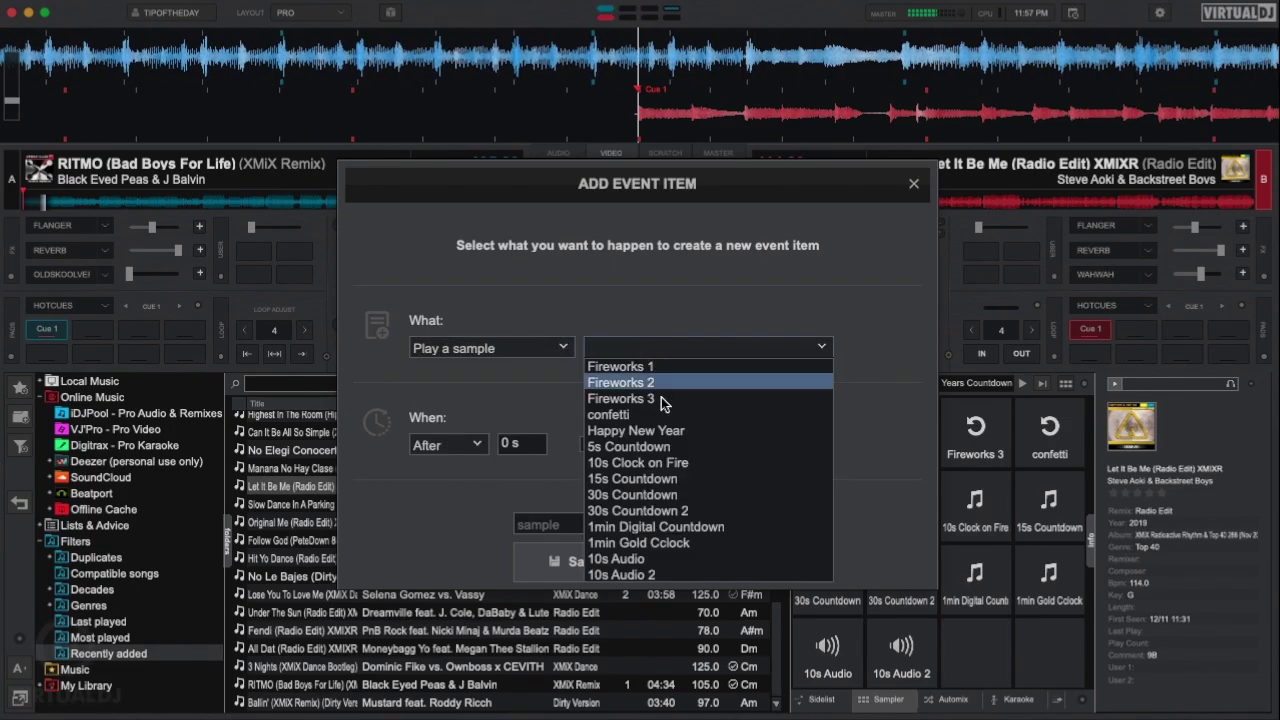
click(680, 543)
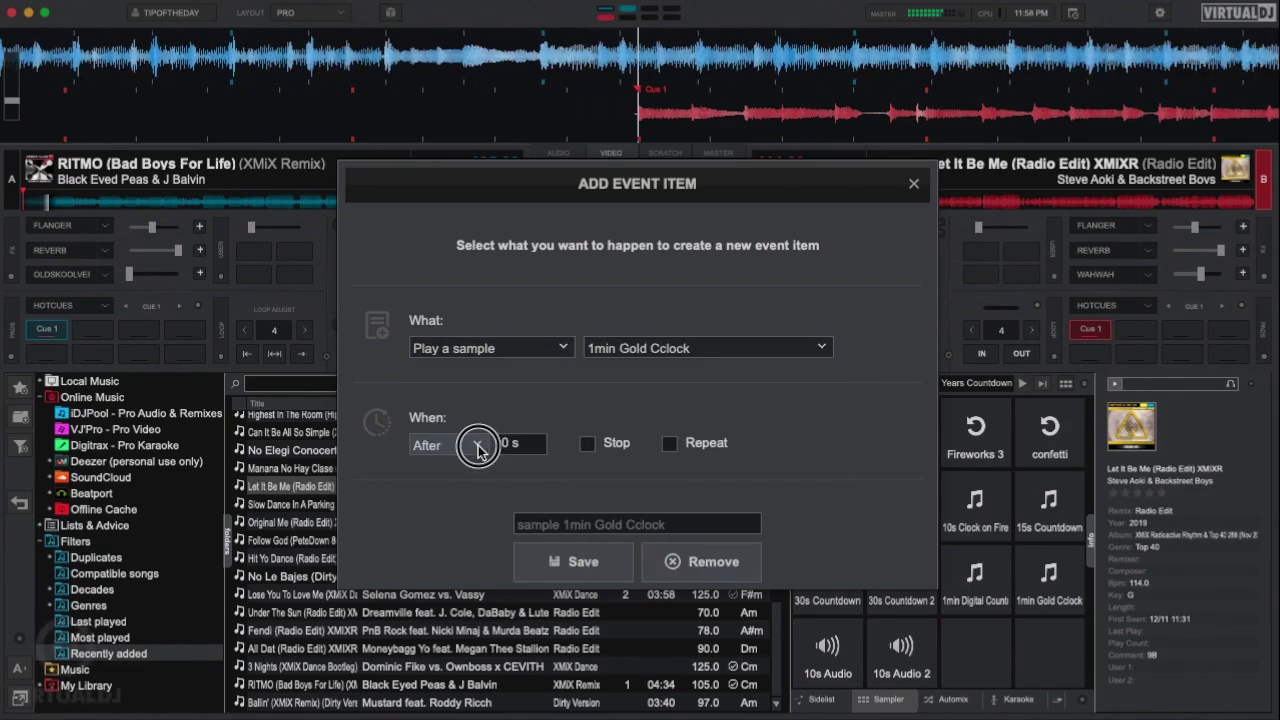
Set the event to trigger at 23:59 and save it
click(477, 444)
click(429, 480)
click(513, 443)
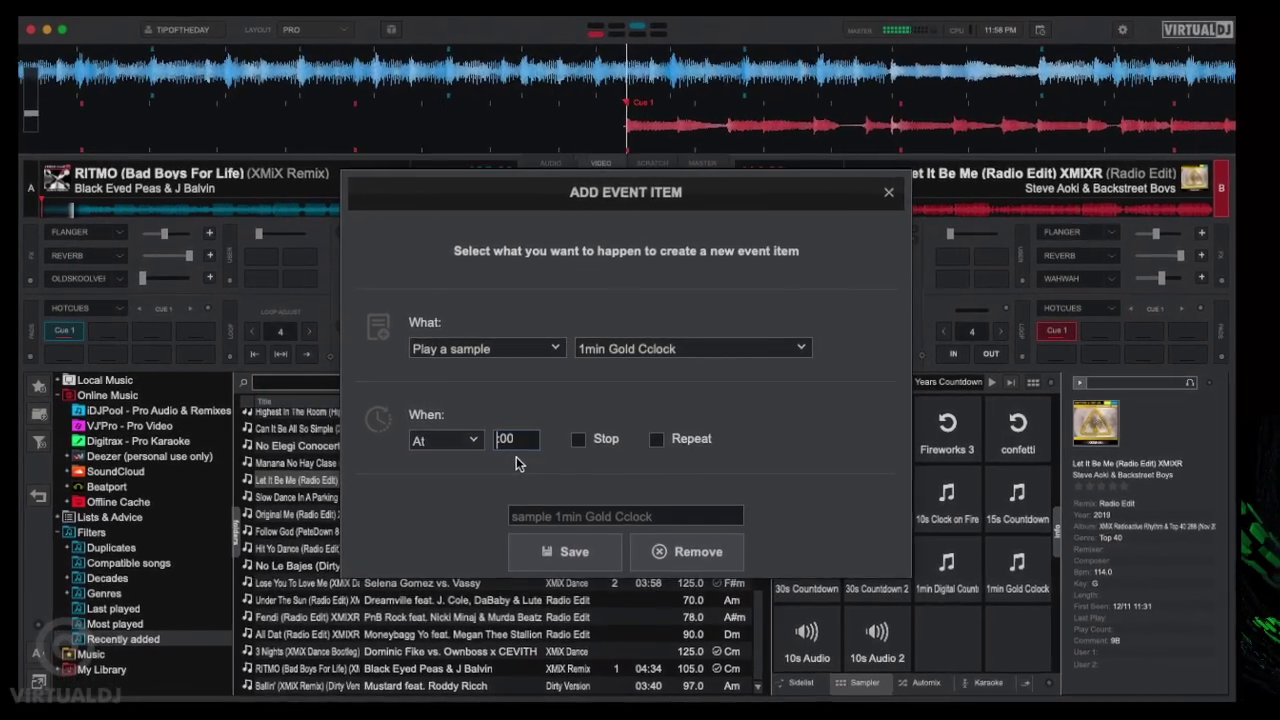
key(BackSpace)
key(BackSpace)
text(23)
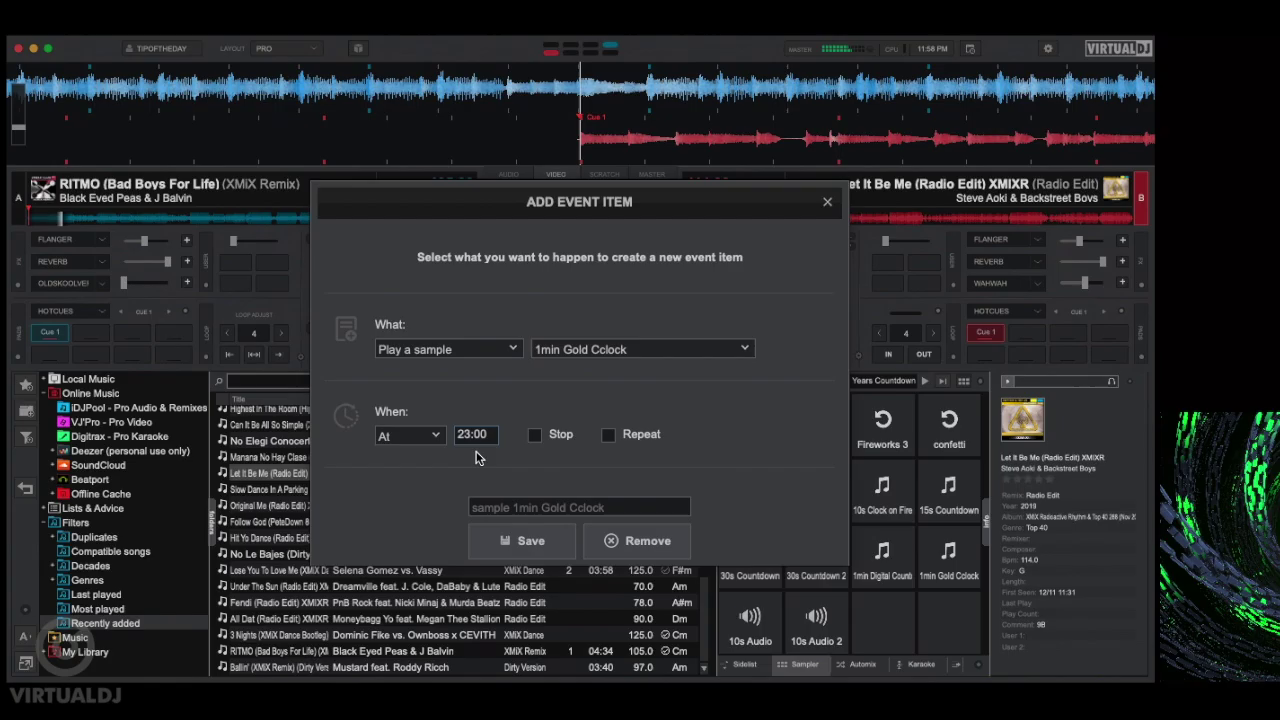
text(:59)
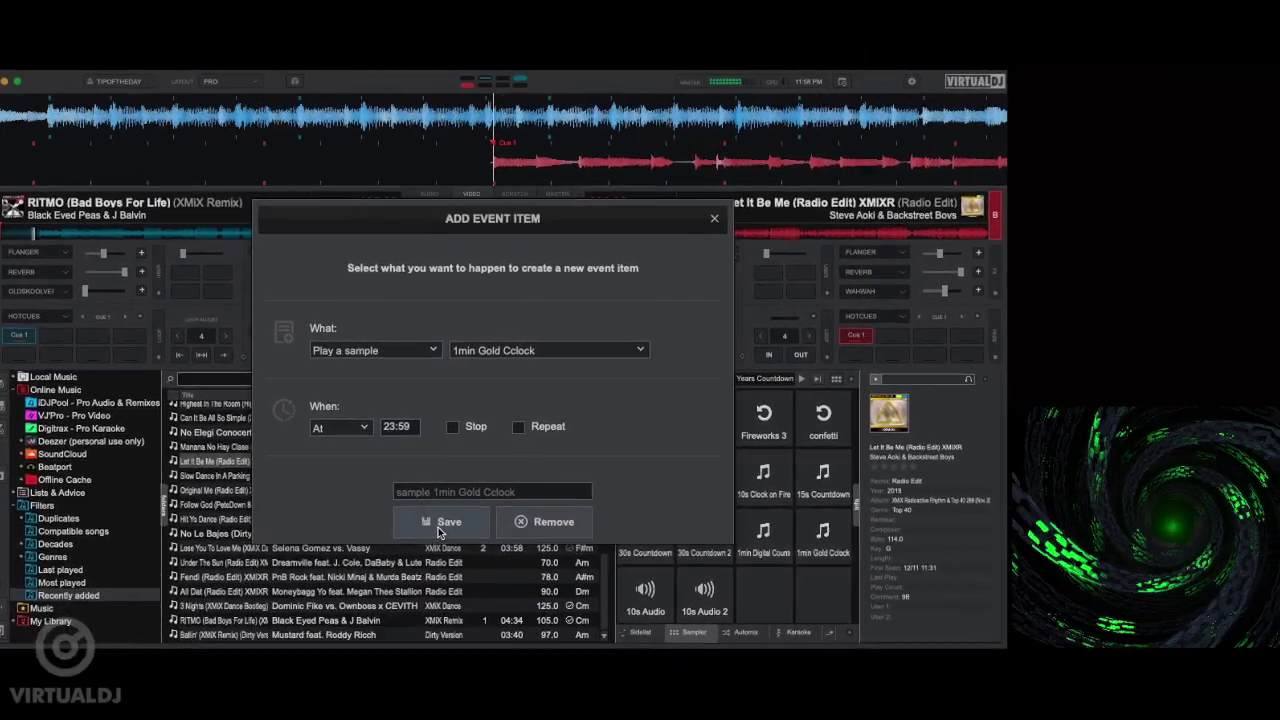
click(438, 528)
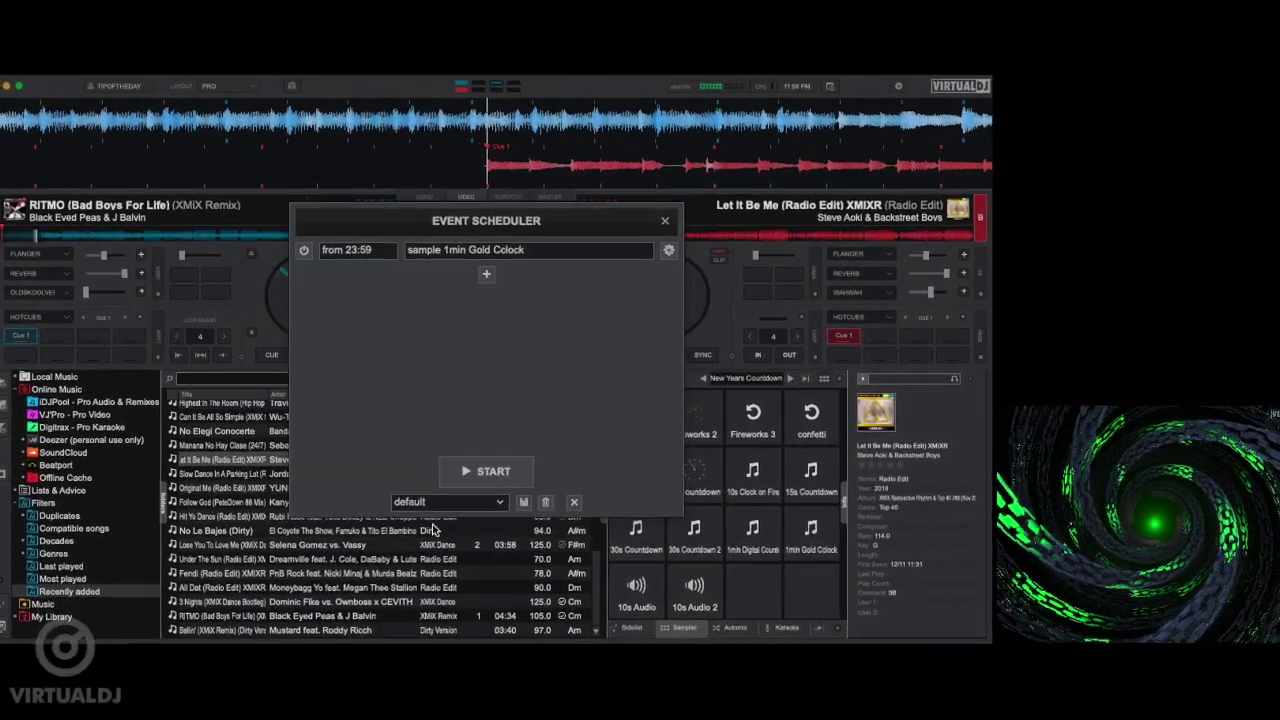
Start the event scheduler running the saved event
click(466, 471)
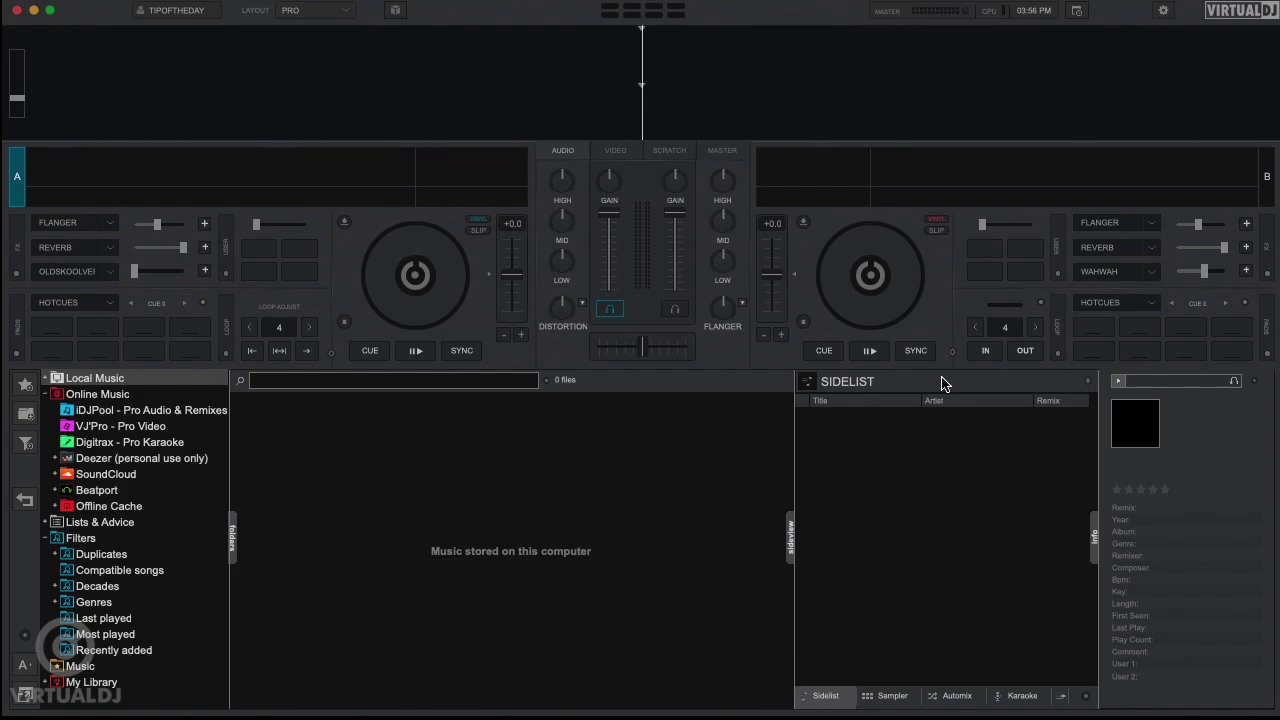
Search sample extensions for 'new ye' and install the New Years Countdown Pack
click(1164, 12)
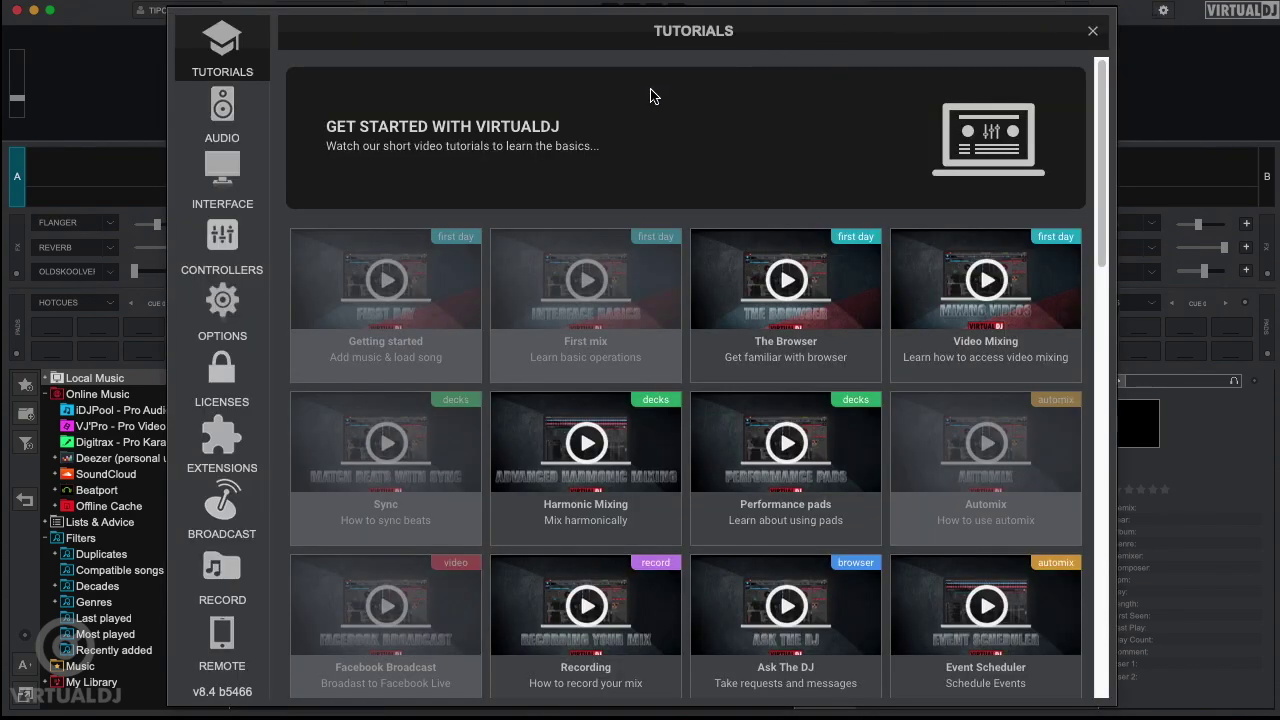
click(222, 440)
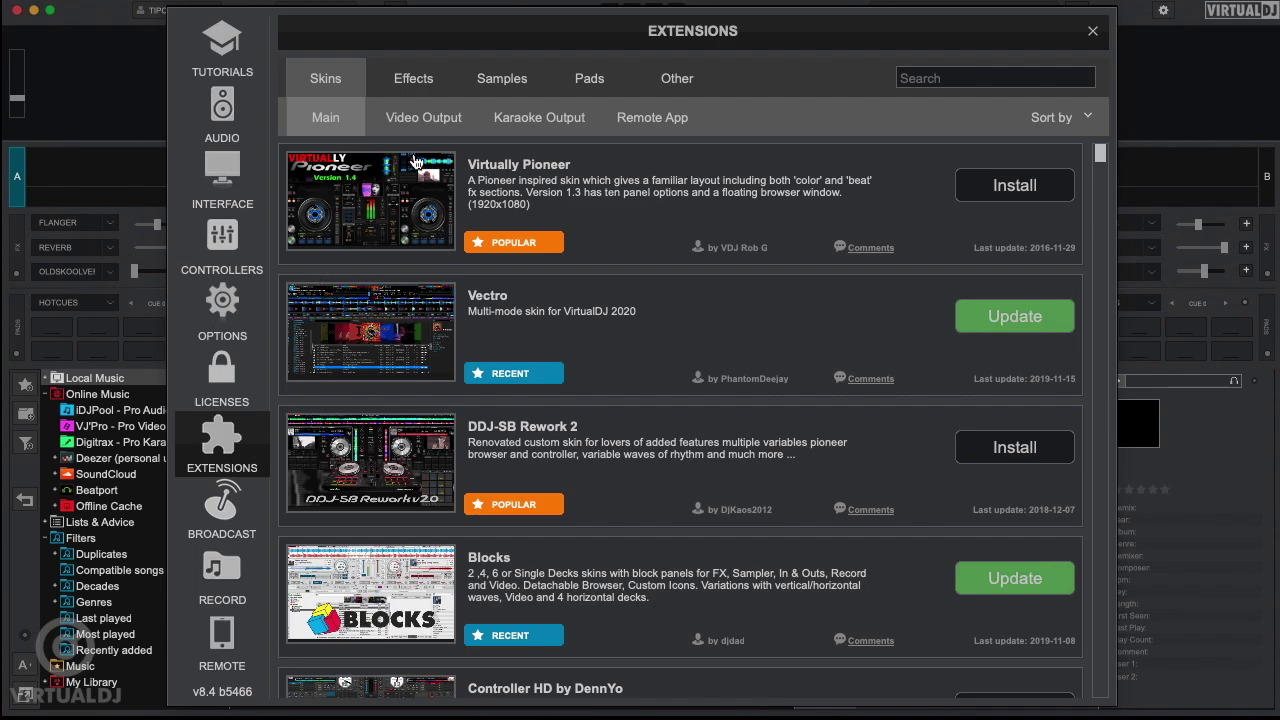
click(505, 80)
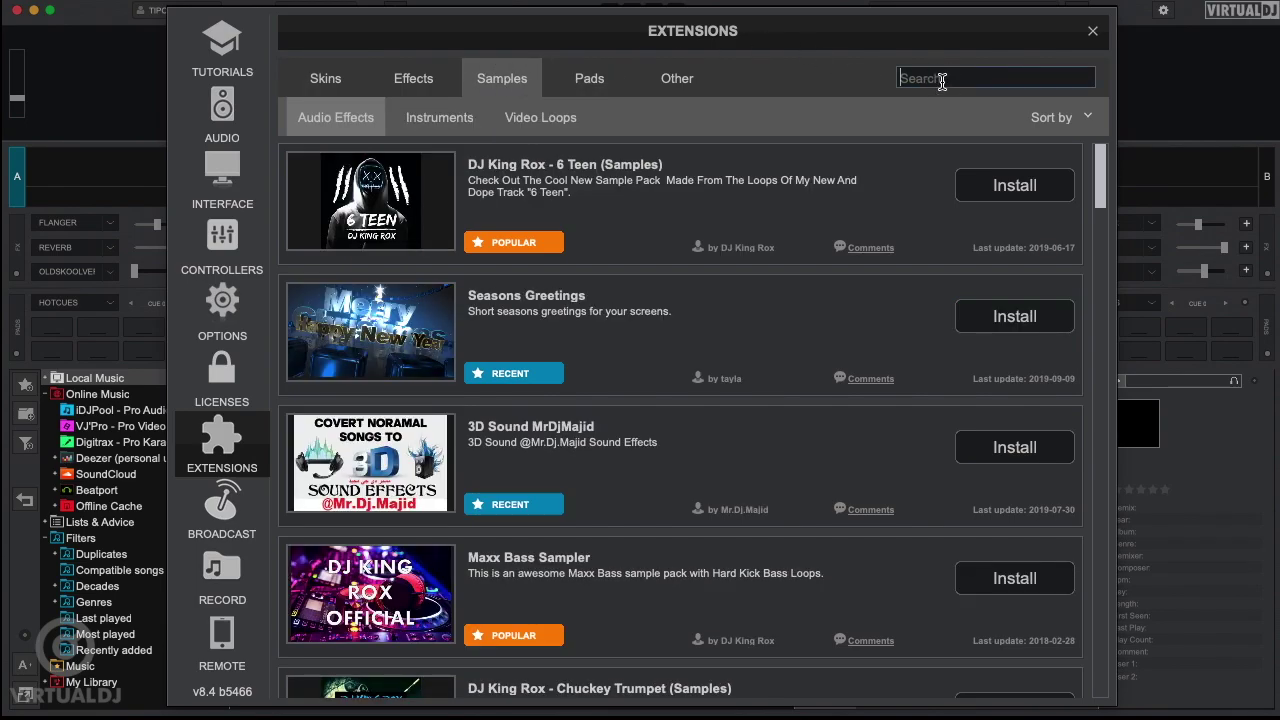
text(new y)
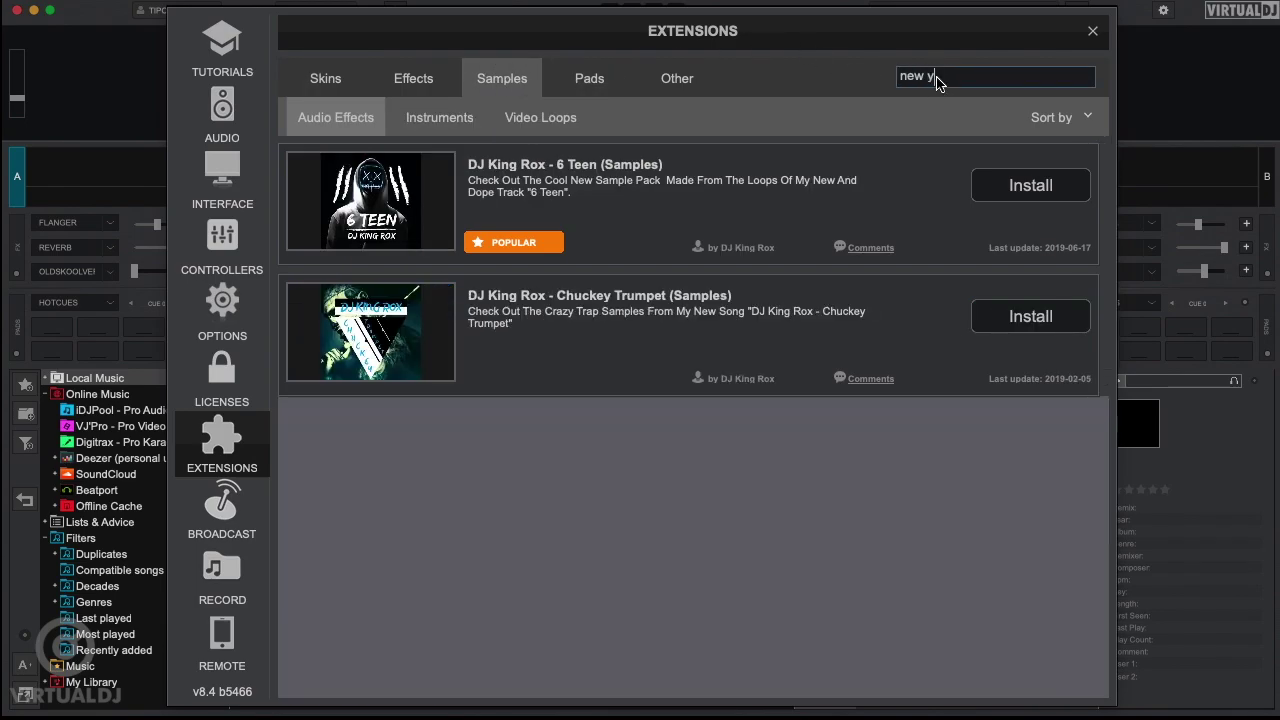
text(e)
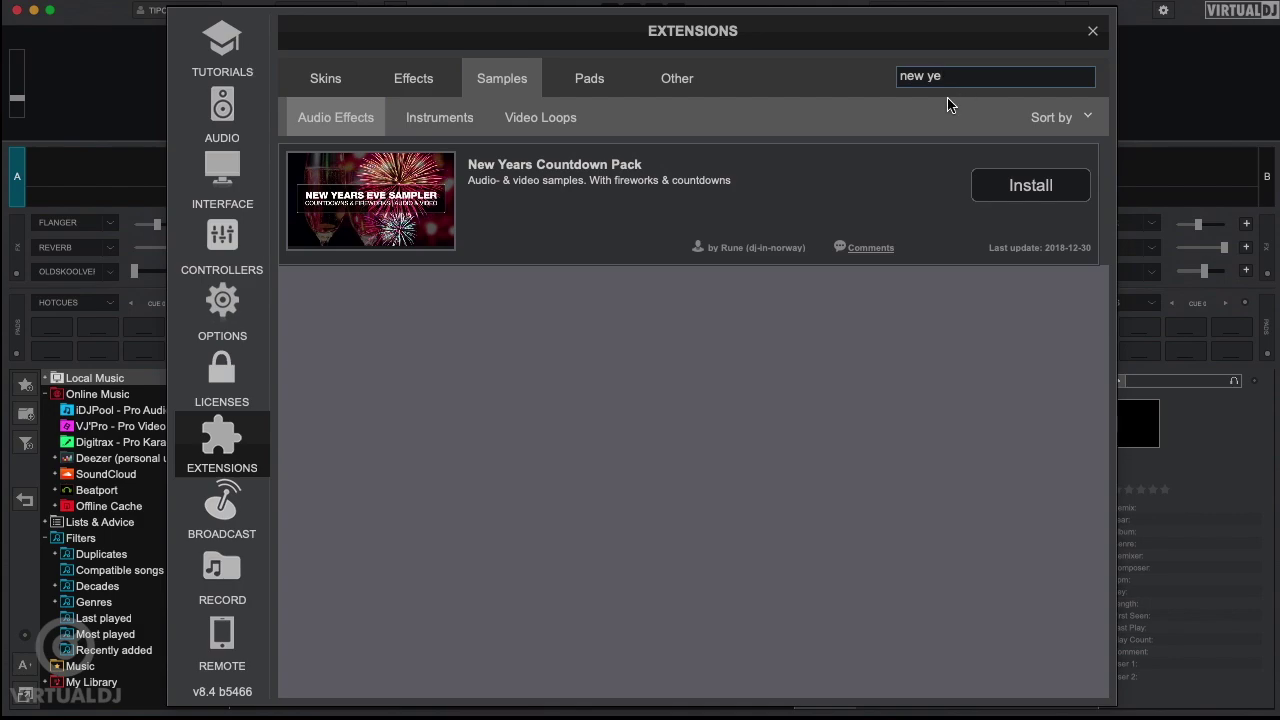
click(1031, 195)
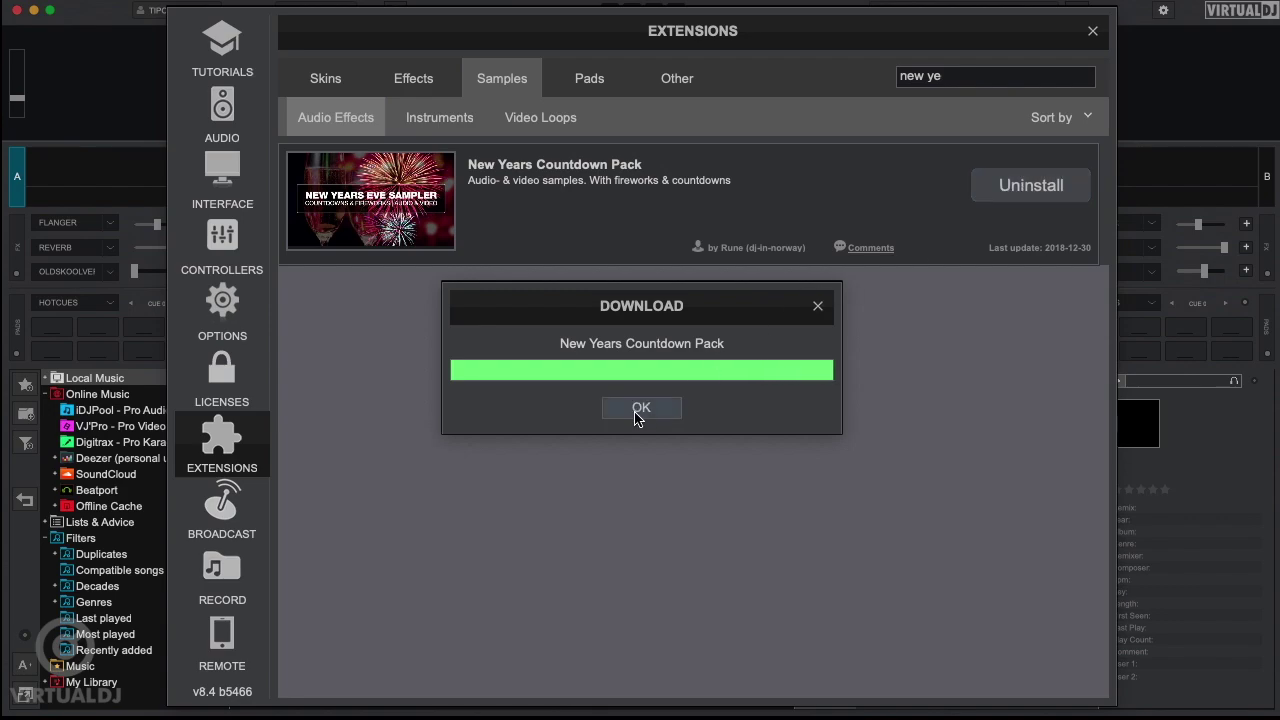
click(638, 410)
click(1092, 32)
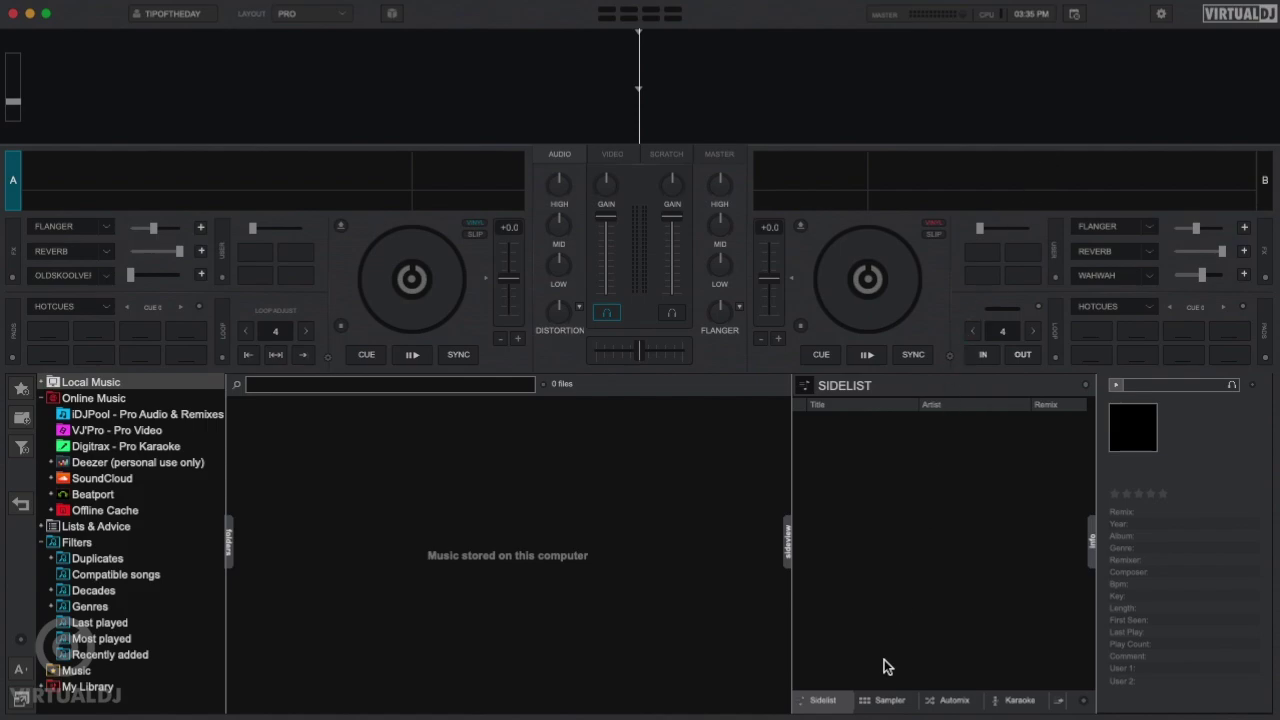
Load the New Years Countdown bank into the sampler
click(883, 701)
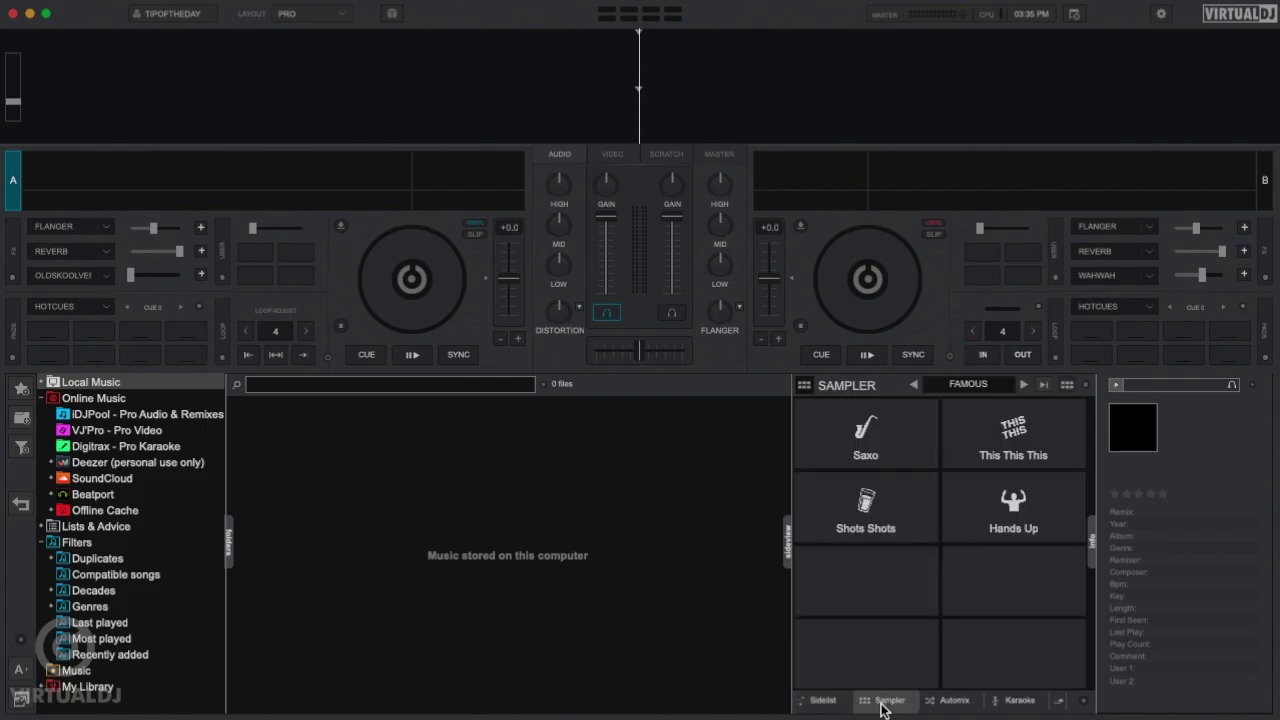
click(968, 384)
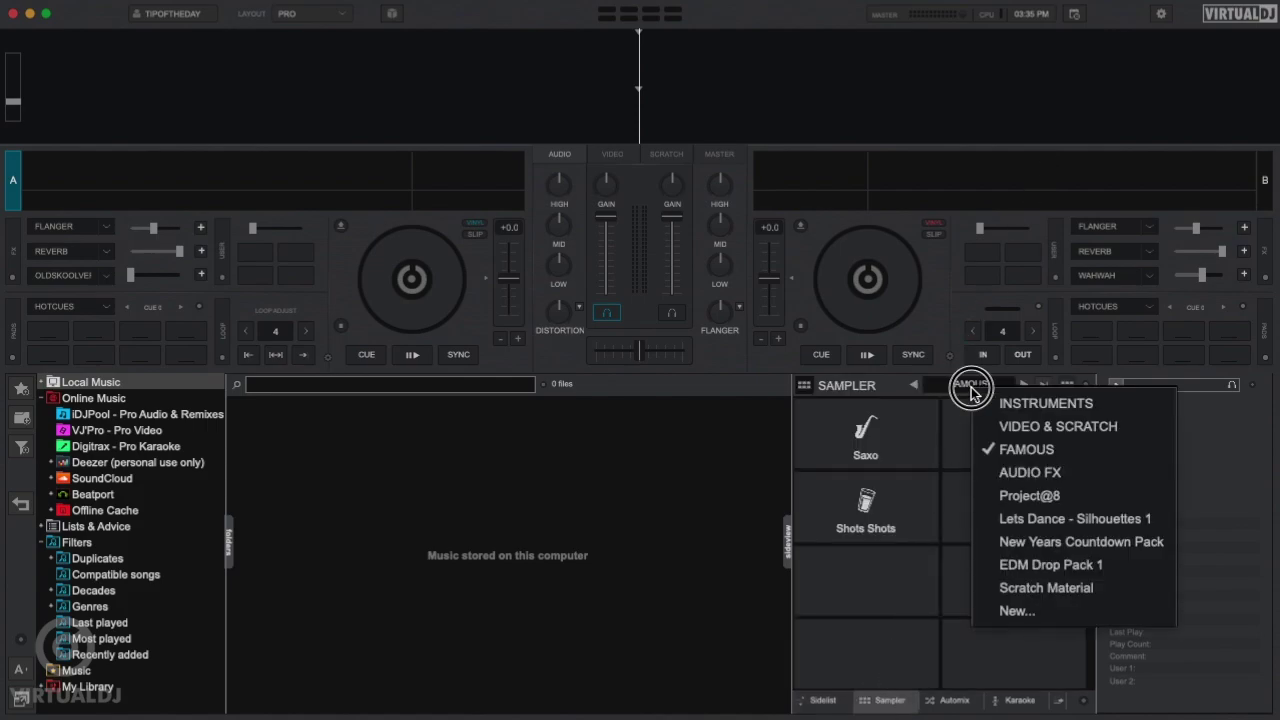
click(1035, 545)
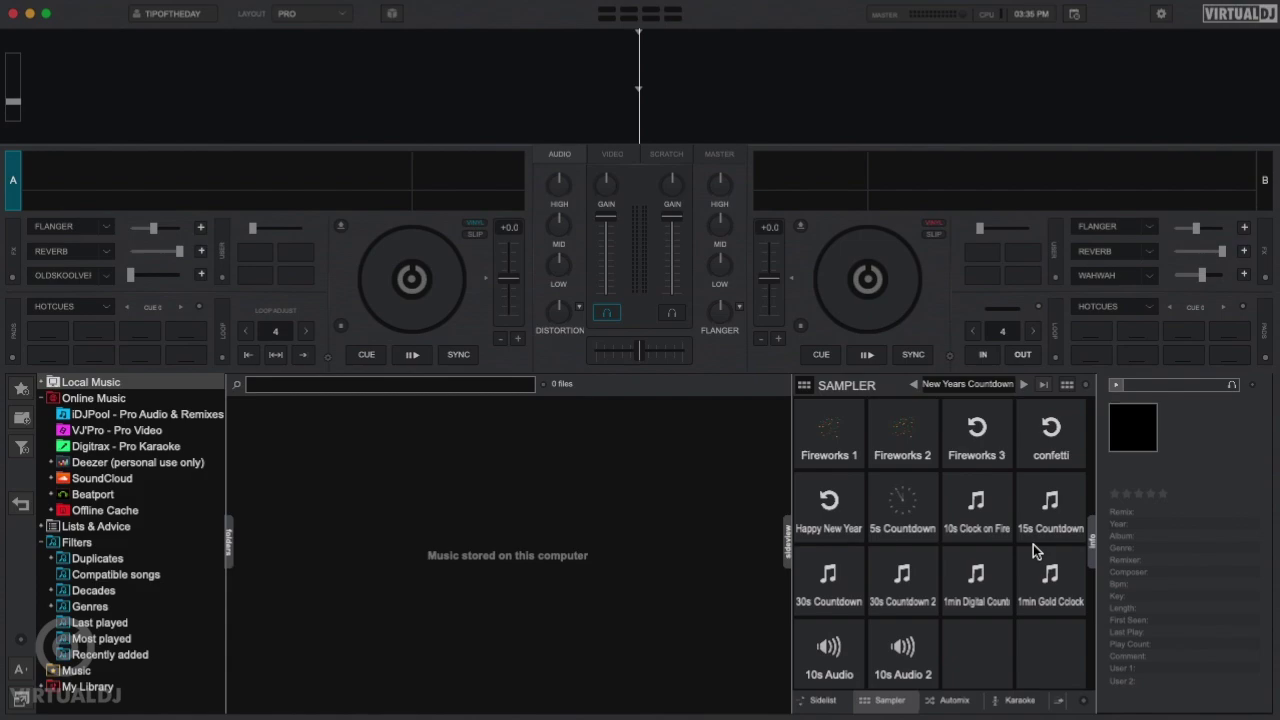
Set the VIDEO mixer's master output to Preview Only
click(617, 156)
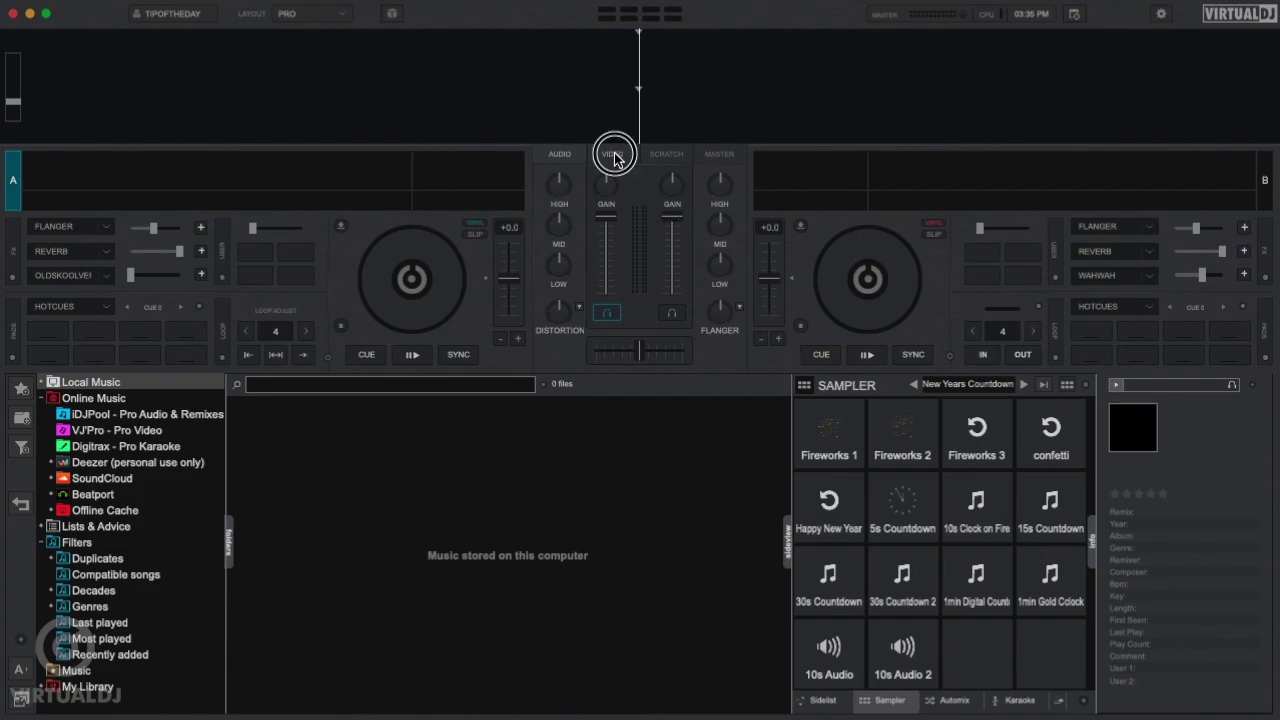
right_click(646, 232)
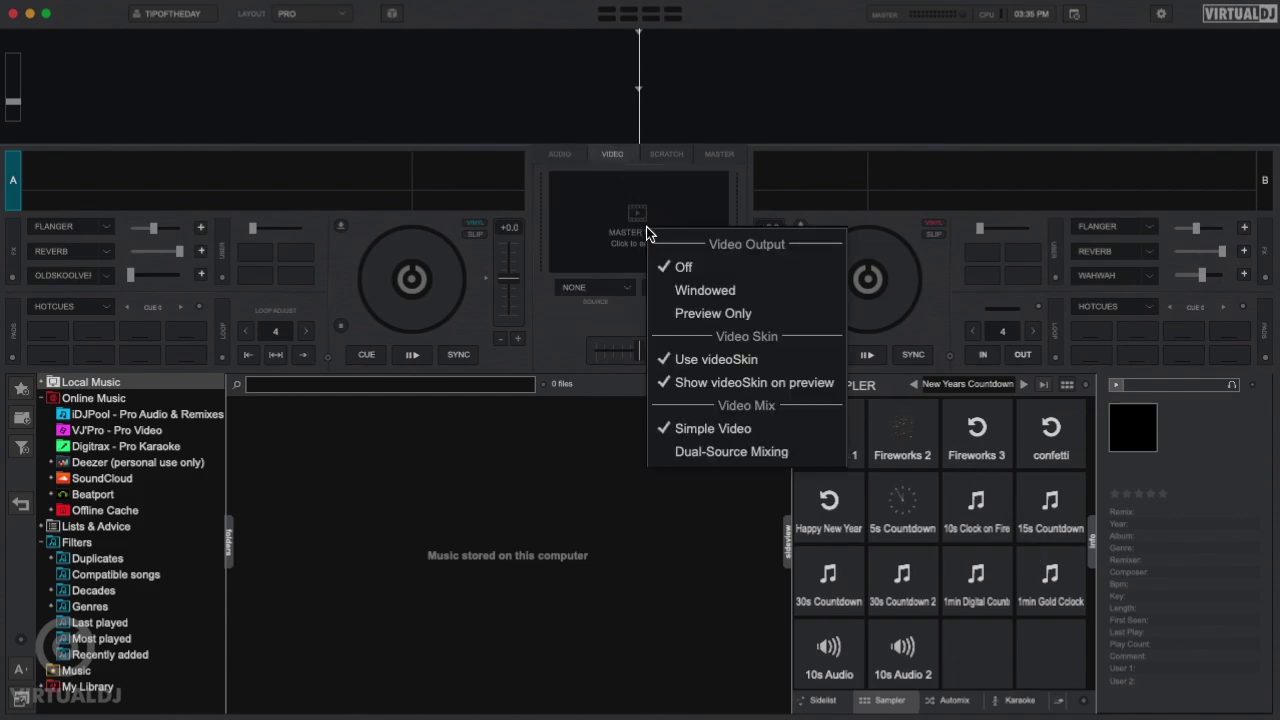
click(712, 313)
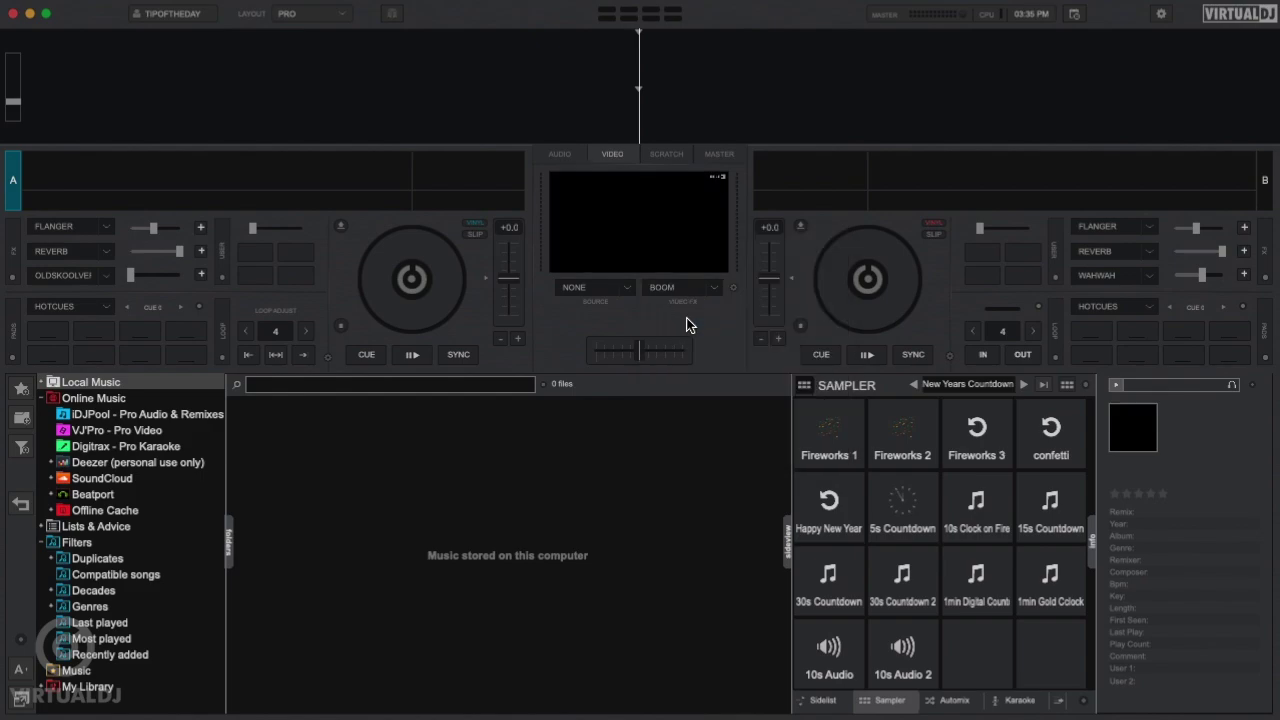
Preview the Fireworks 1, 2, 3 and Happy New Year samples
click(832, 435)
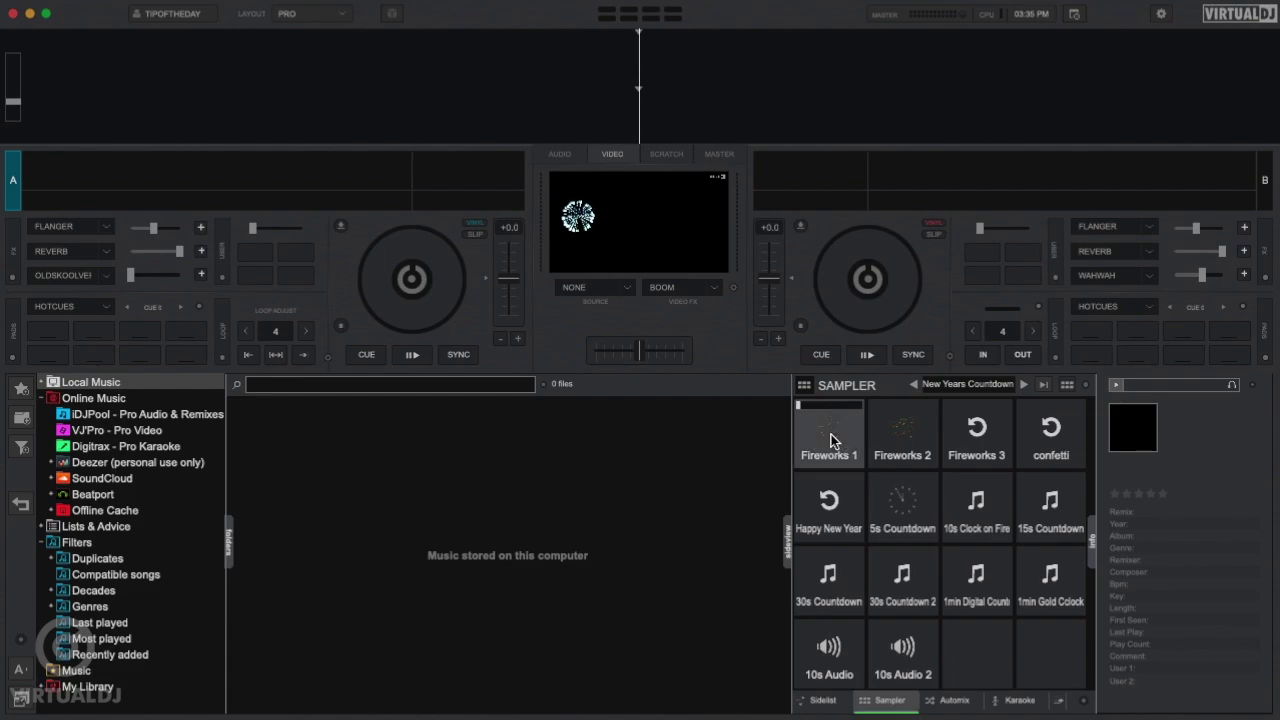
click(975, 440)
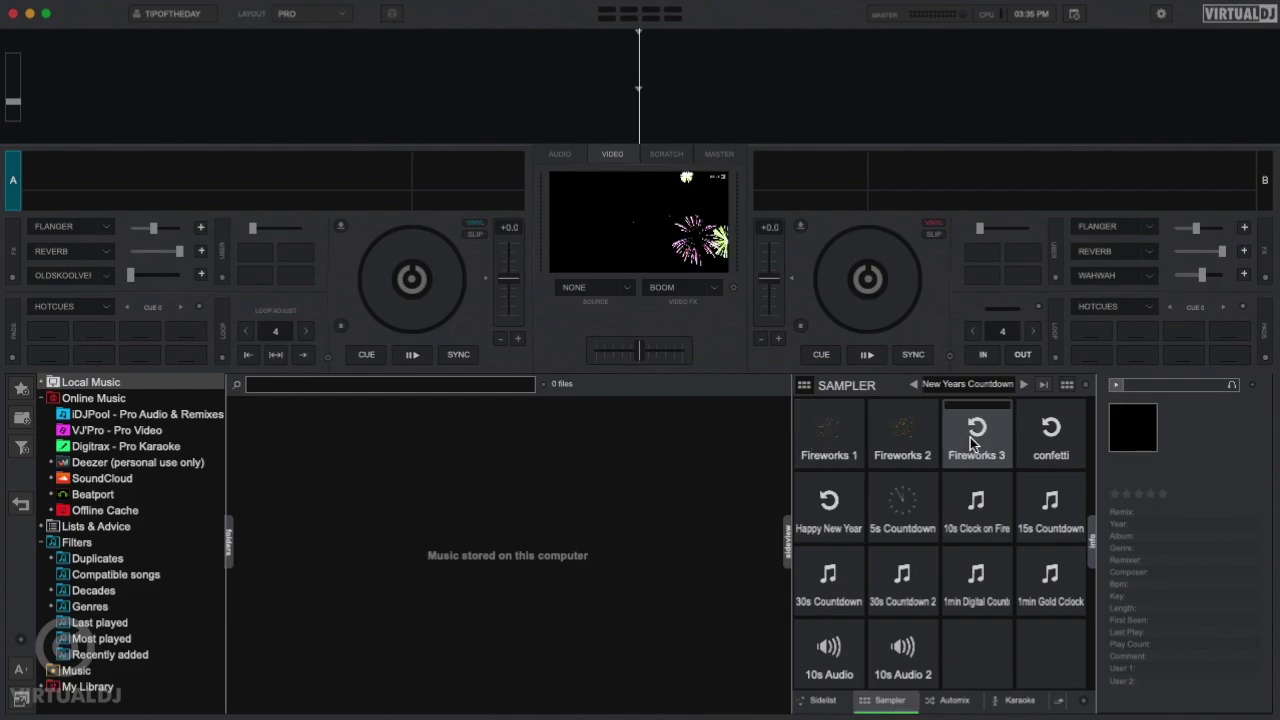
click(826, 505)
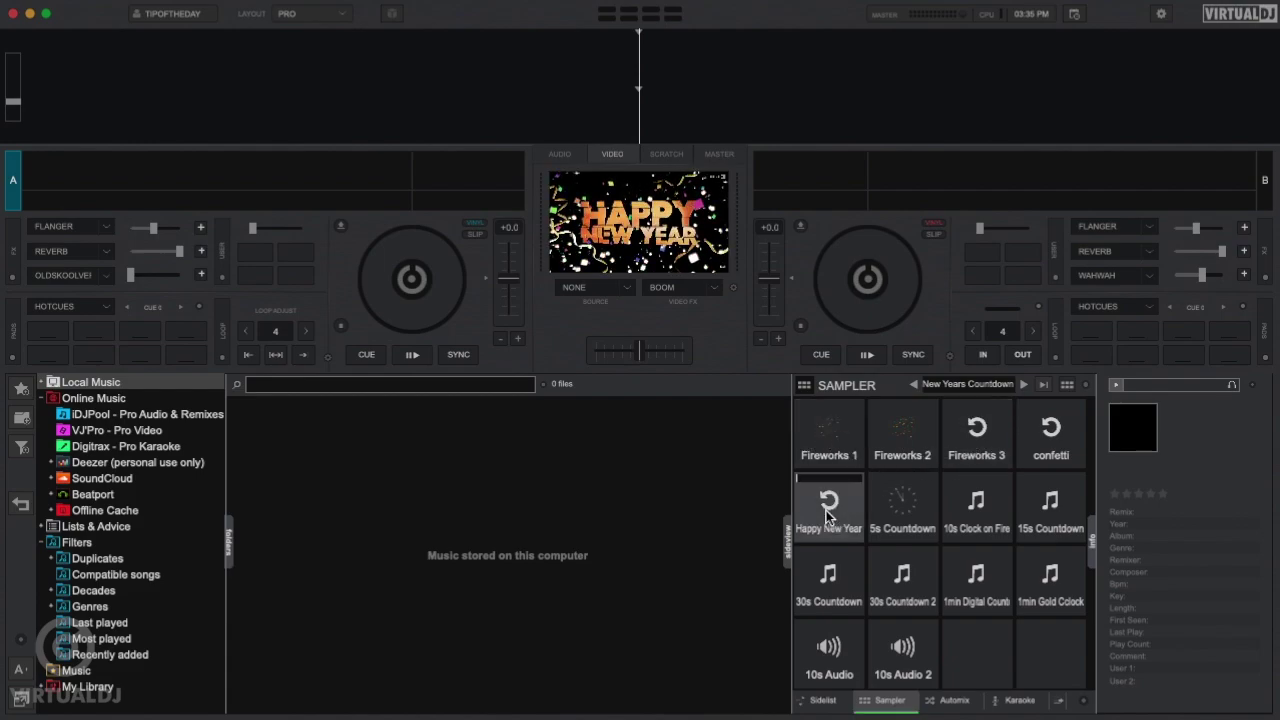
click(840, 455)
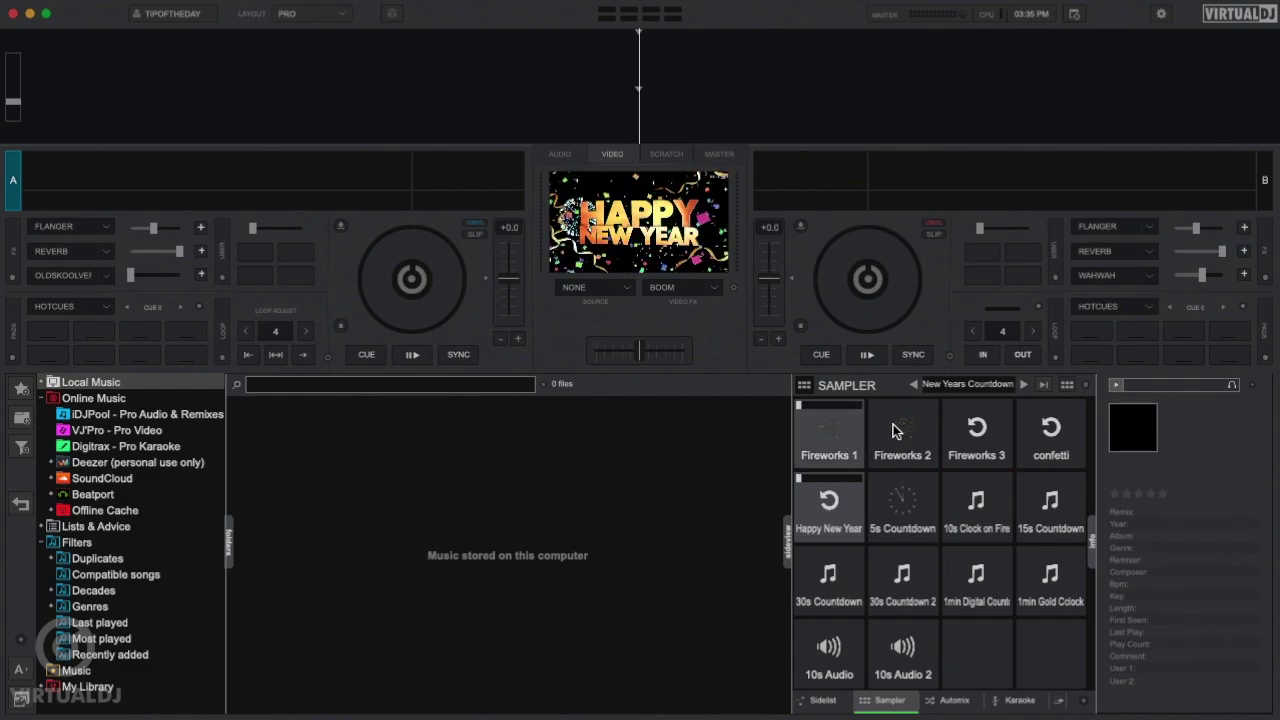
click(895, 458)
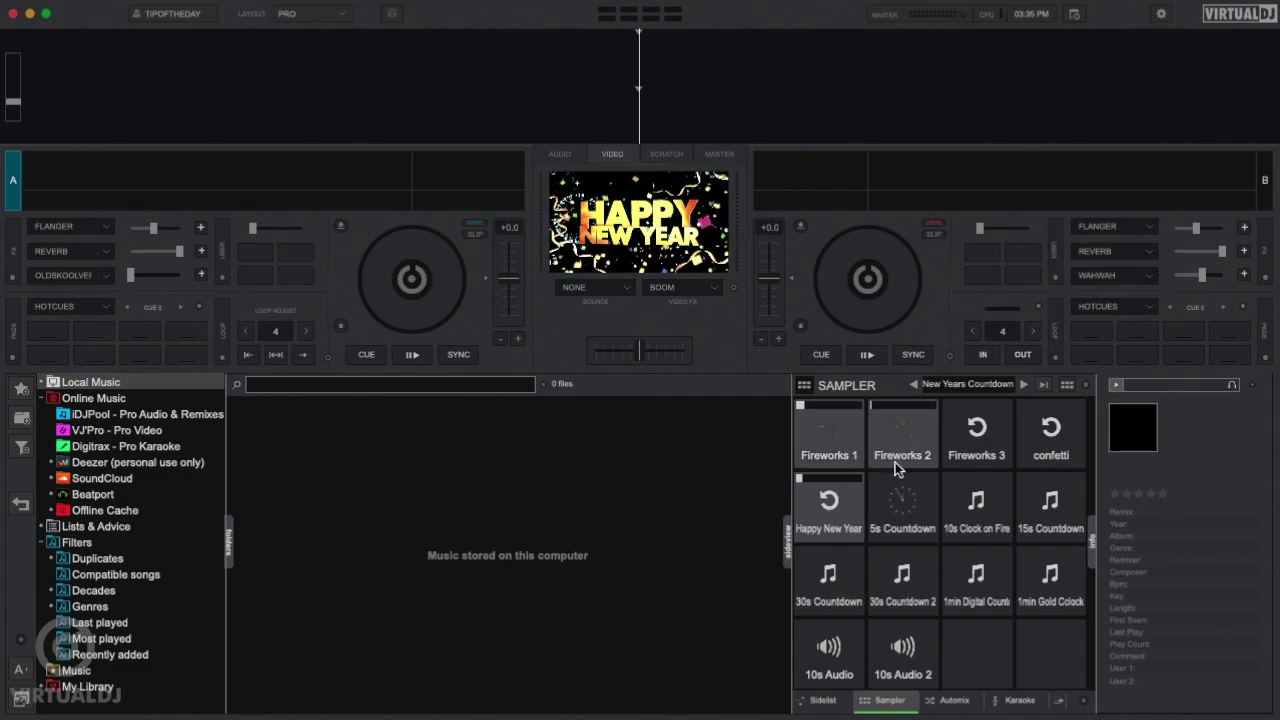
click(826, 497)
Preview 5s Countdown, 10s Clock on Fire and 10s Audio 2, then add a scheduler event
click(920, 520)
click(920, 520)
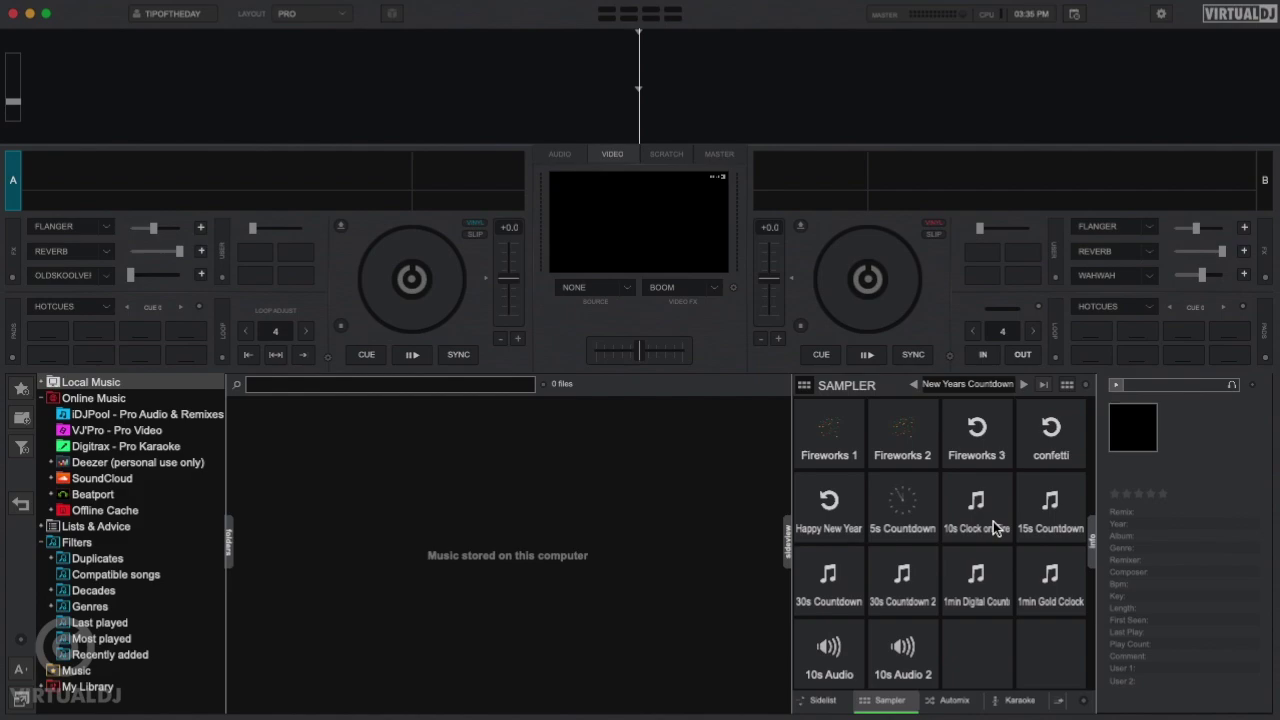
click(985, 517)
click(982, 512)
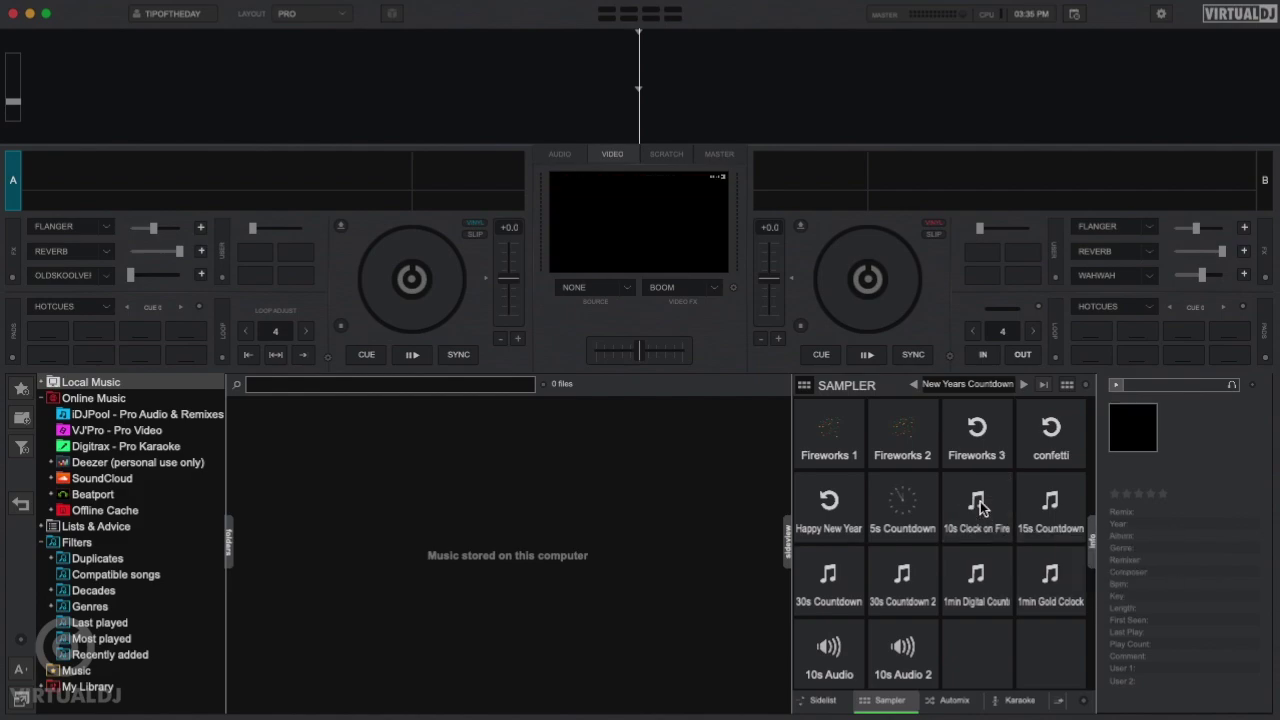
click(901, 662)
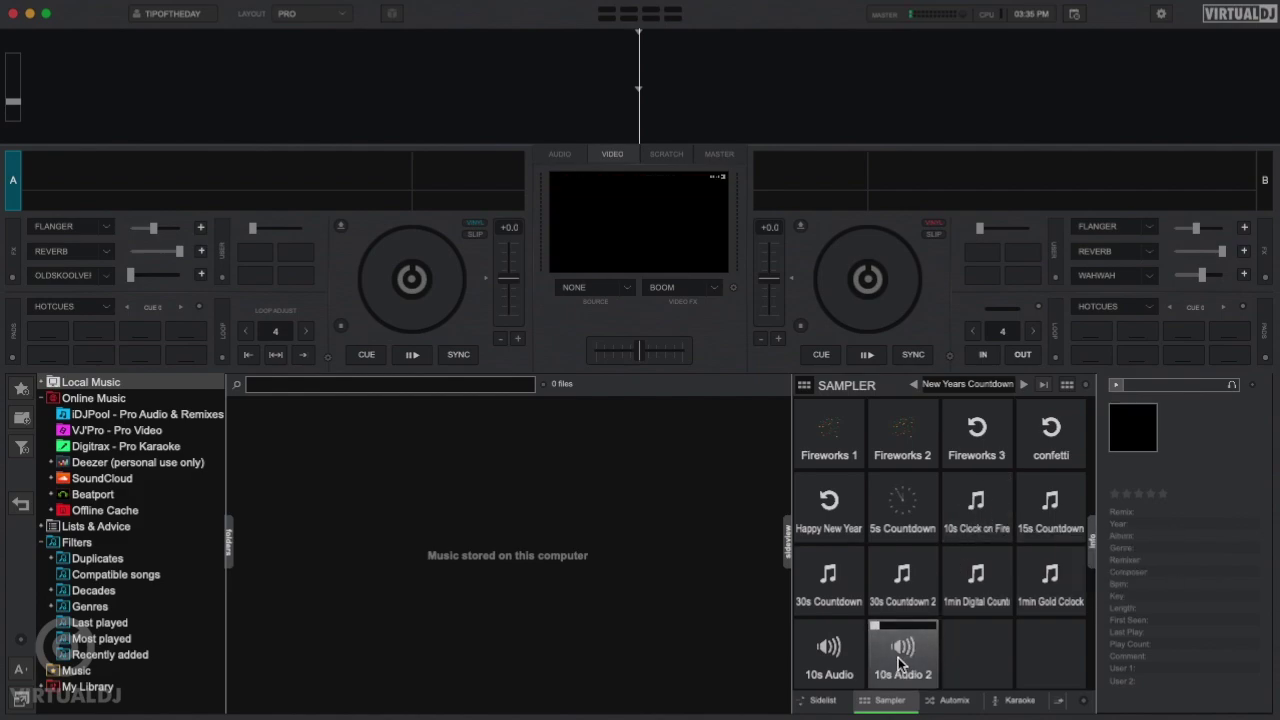
click(899, 662)
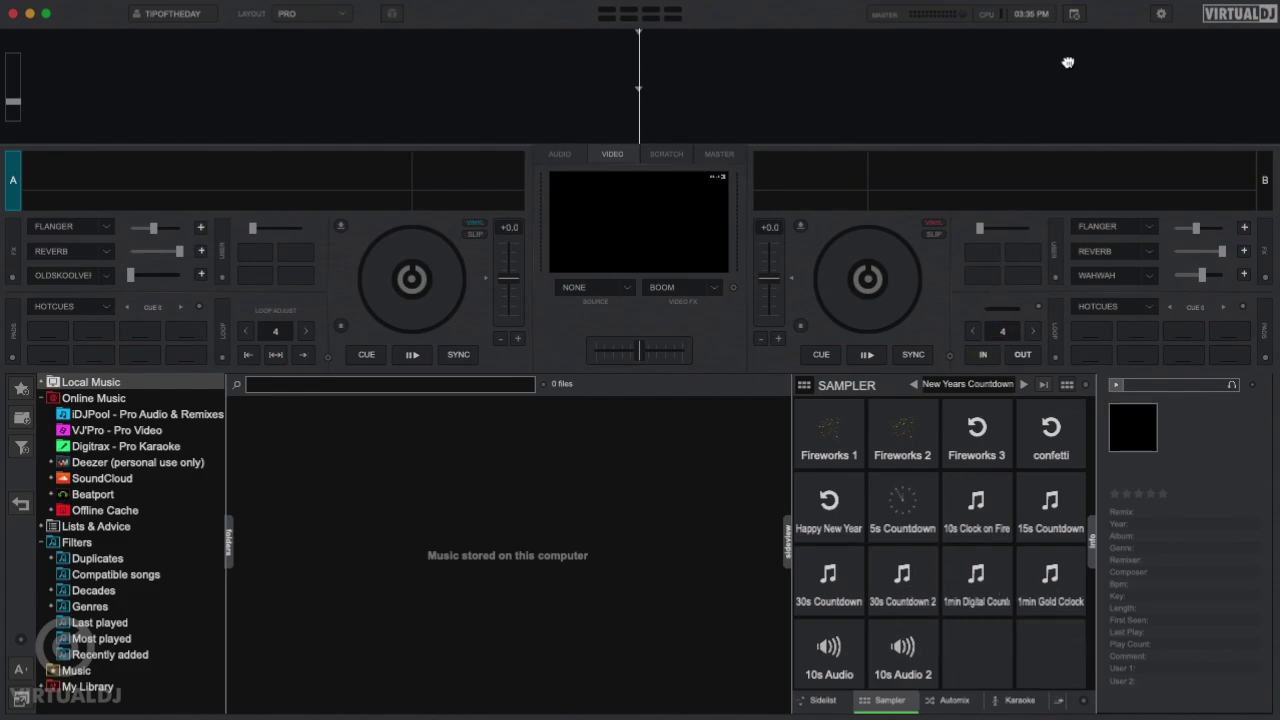
click(1075, 15)
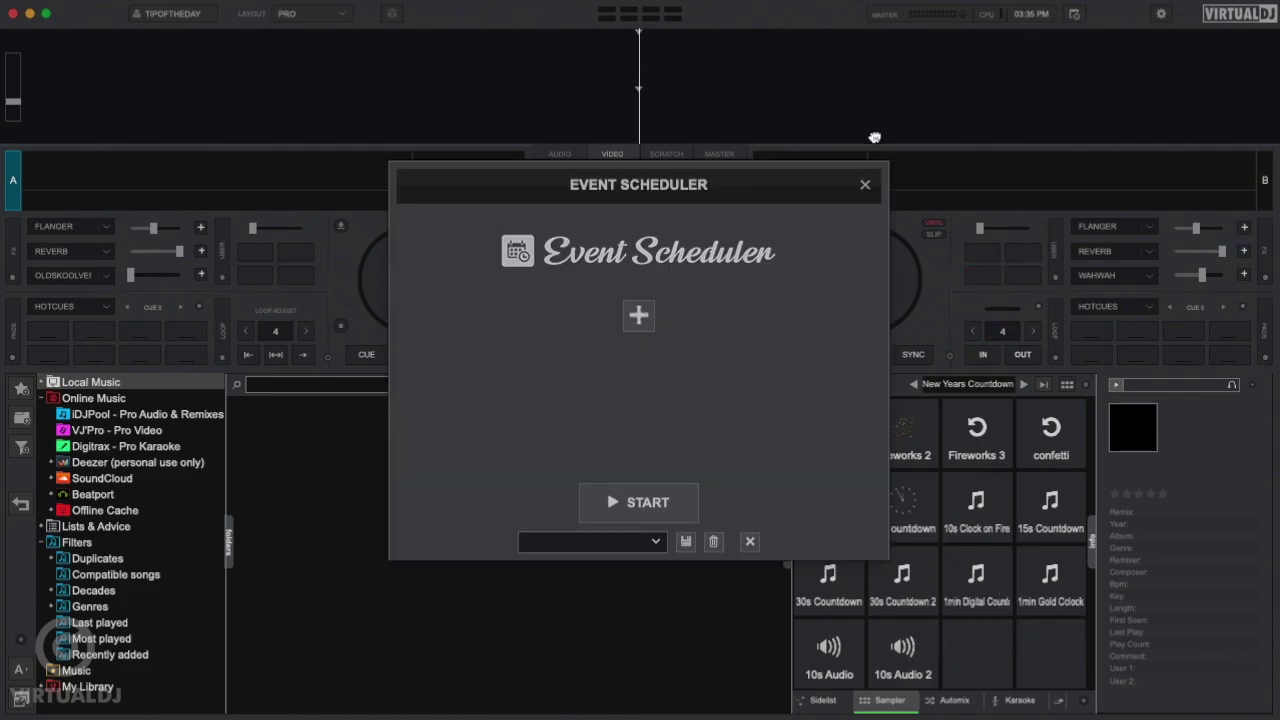
click(638, 315)
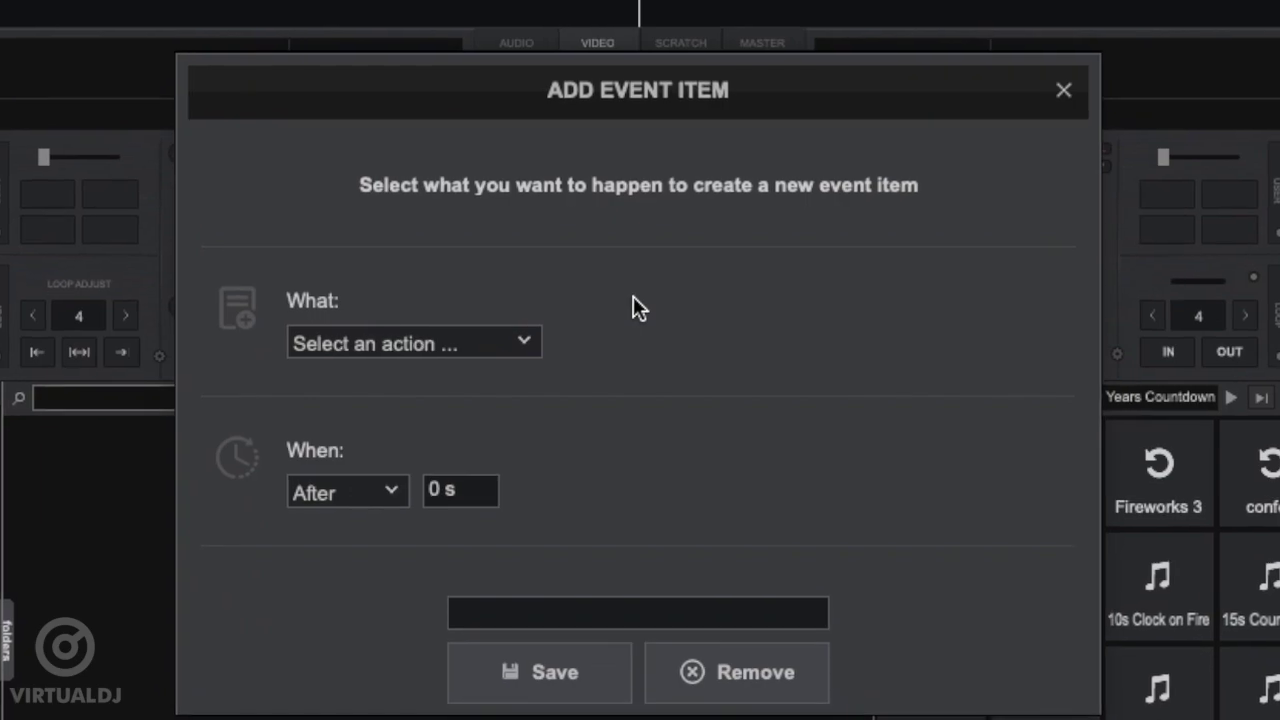
Make the new event play the 1min Gold Cclock sample
click(526, 341)
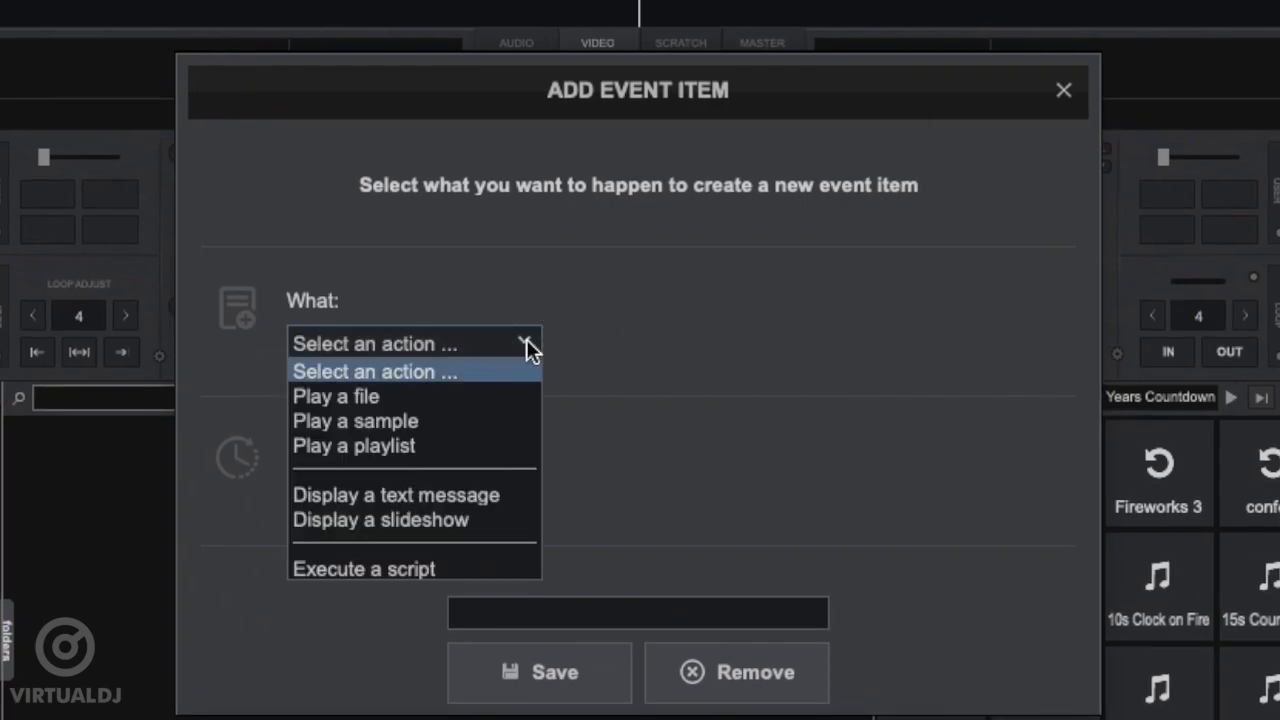
click(468, 421)
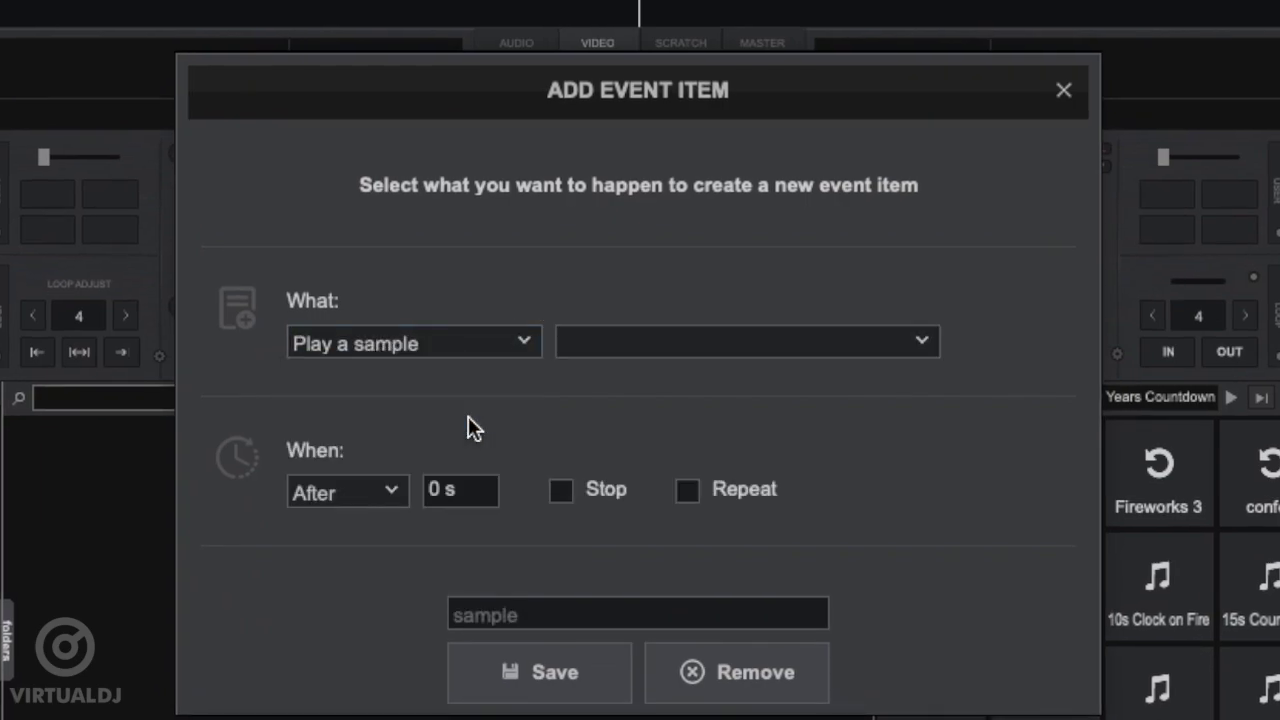
click(609, 342)
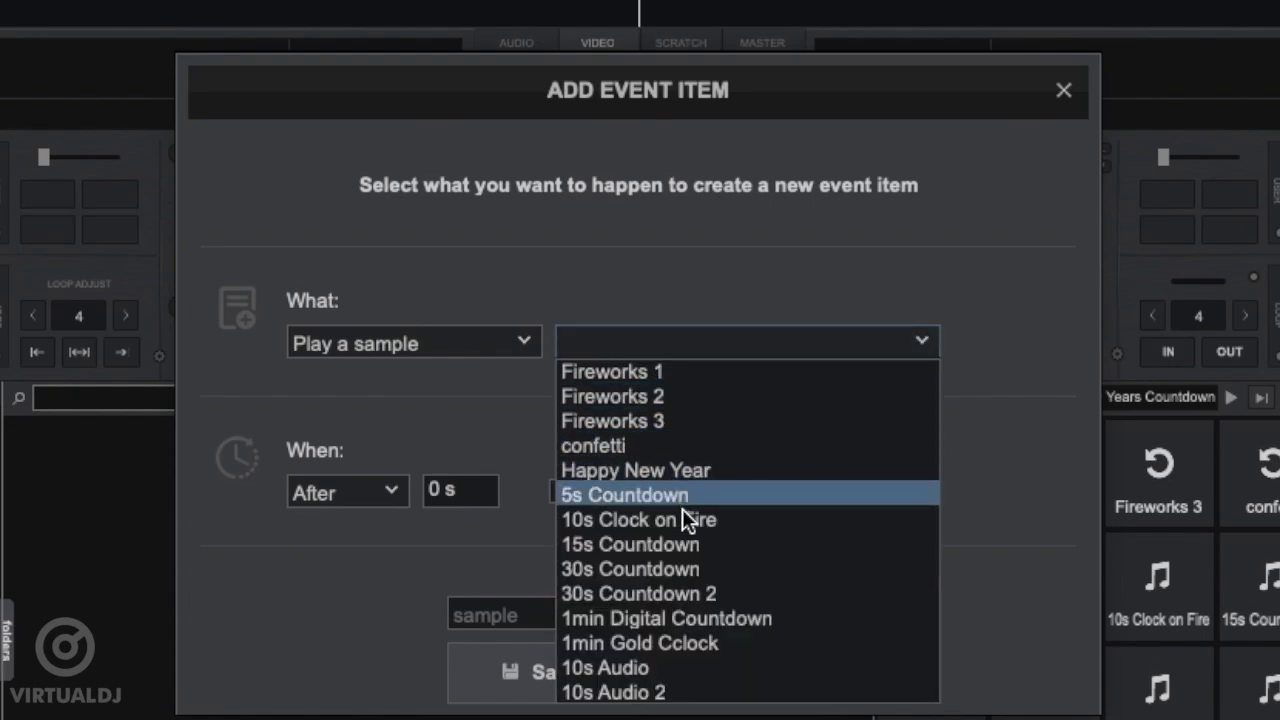
click(702, 645)
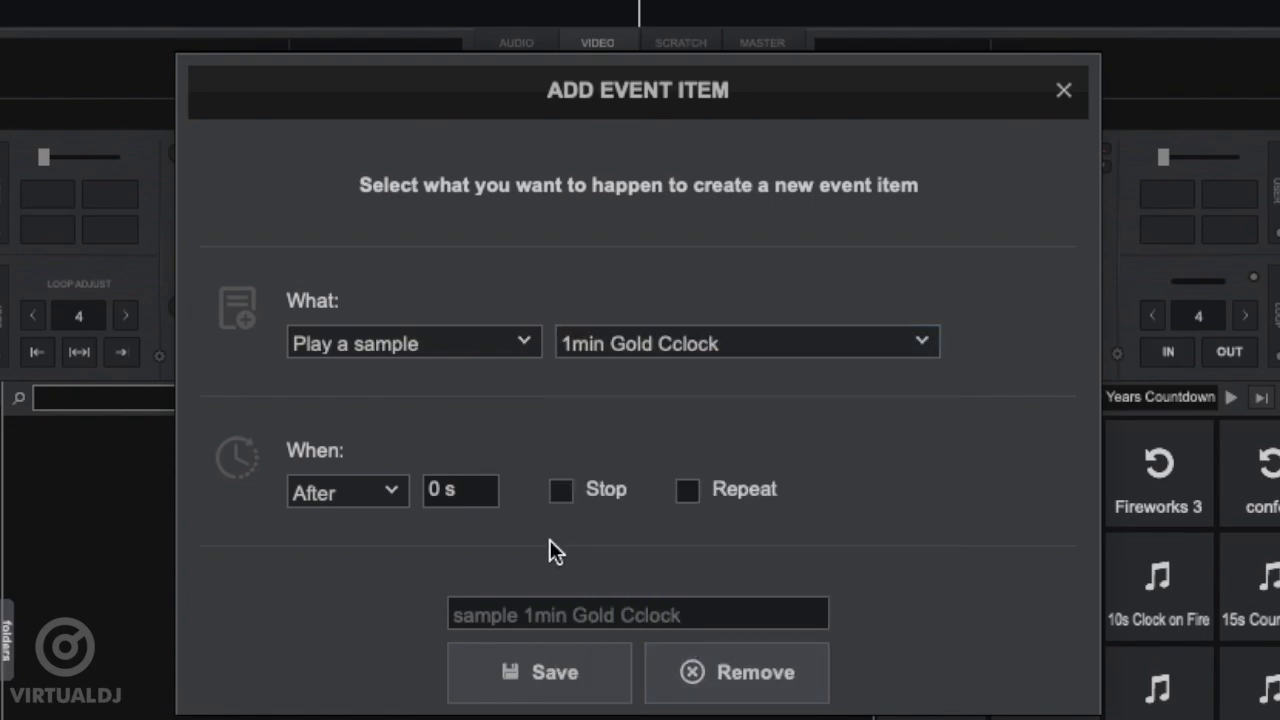
Schedule the event at the clock time 23:59
click(389, 491)
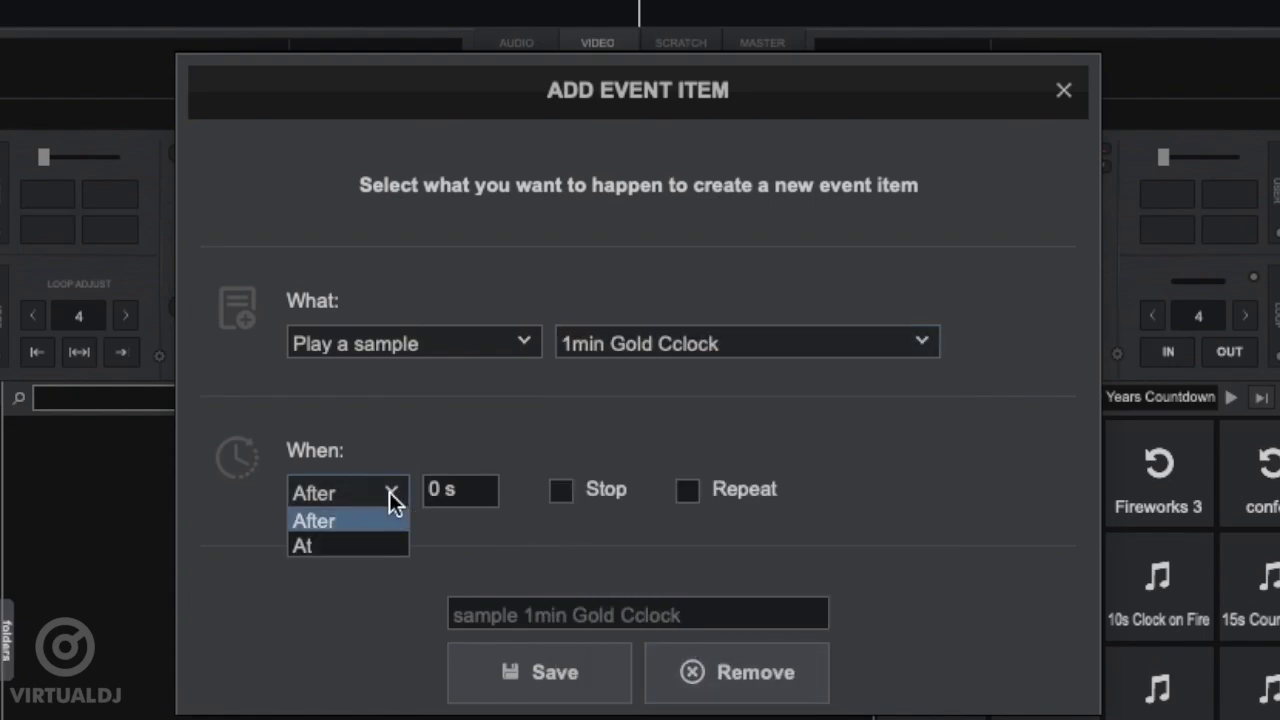
click(327, 545)
click(447, 489)
key(BackSpace)
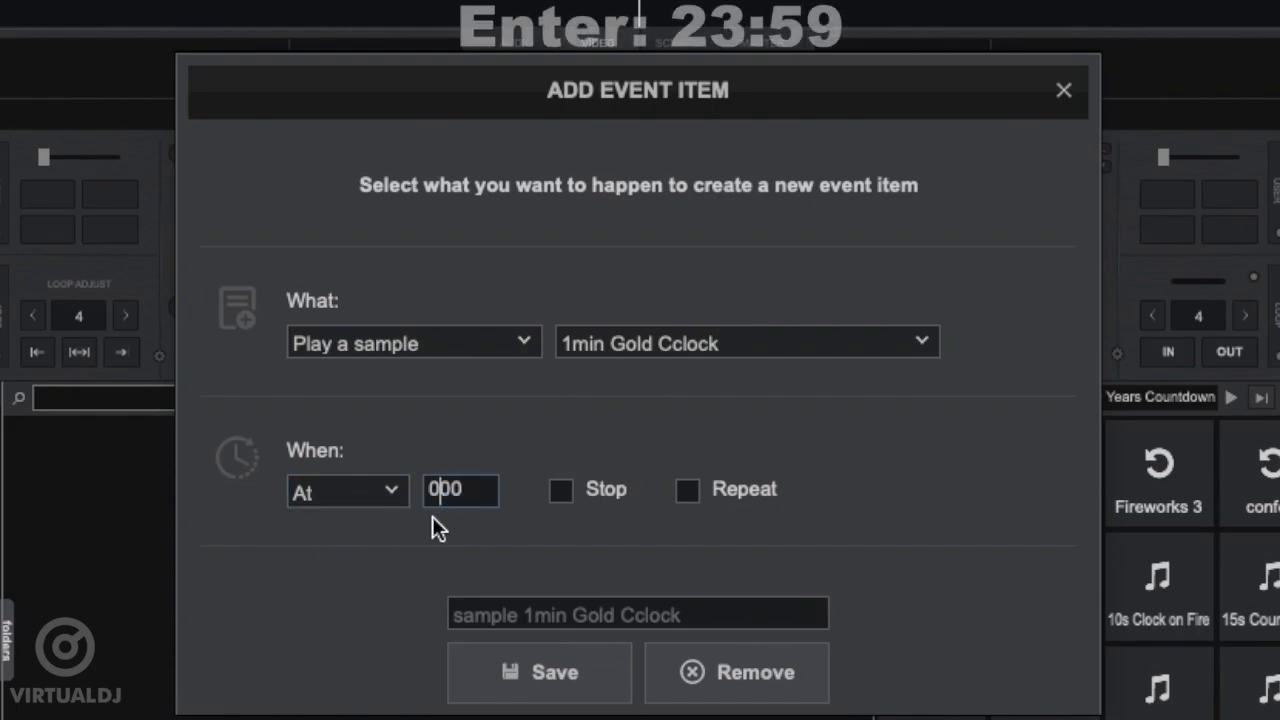
key(BackSpace)
key(Delete)
text(3:59)
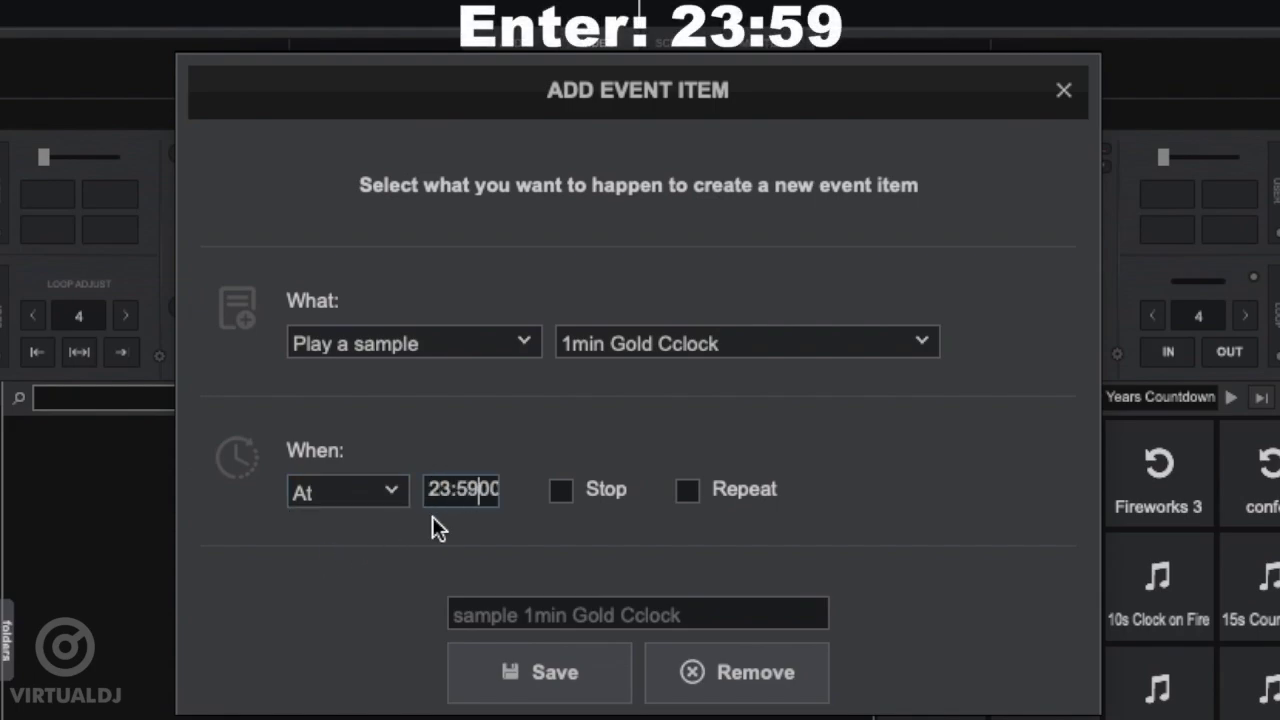
key(Delete)
key(Delete)
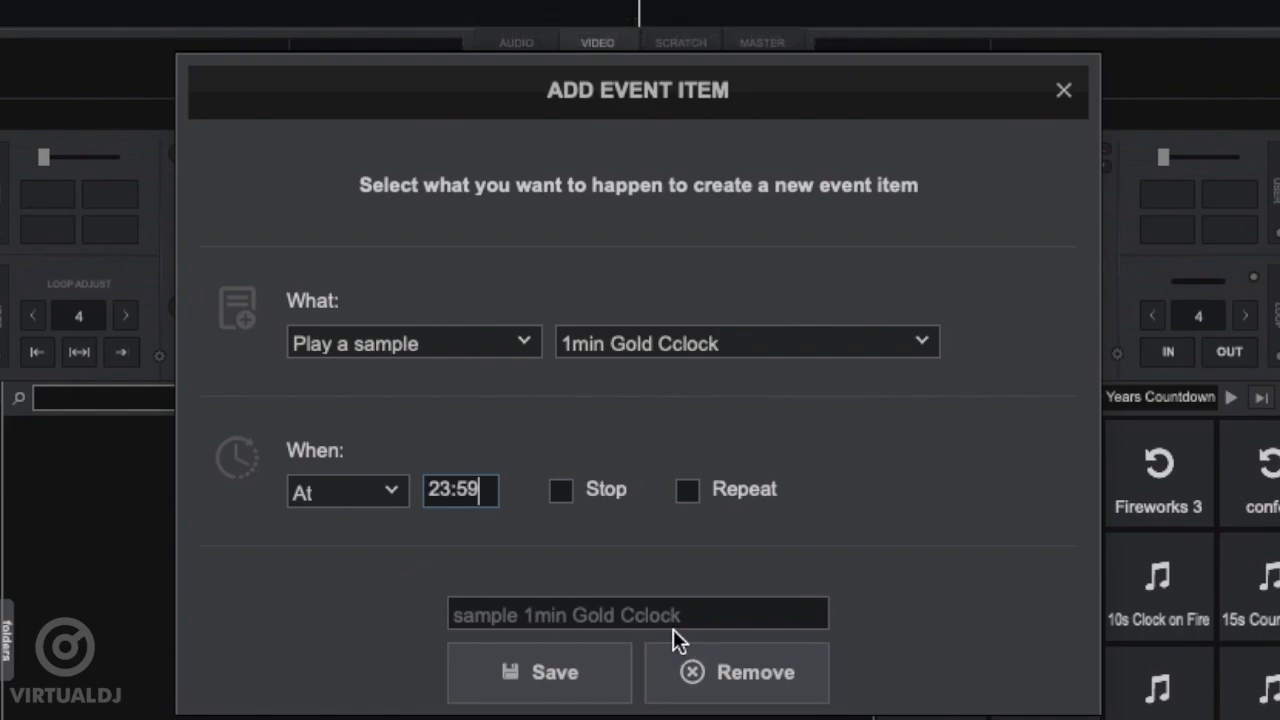
Name the event '1 min count down' and save it
click(523, 612)
text(1 min c)
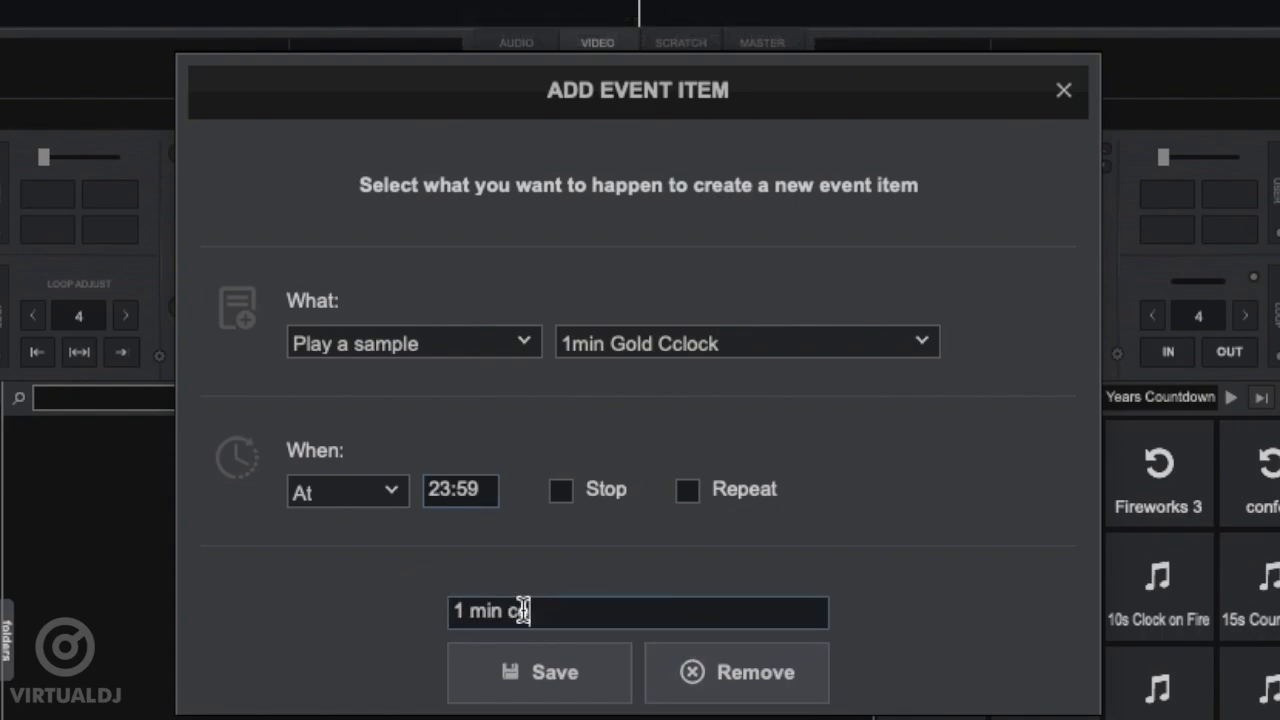
text(ount down)
click(566, 694)
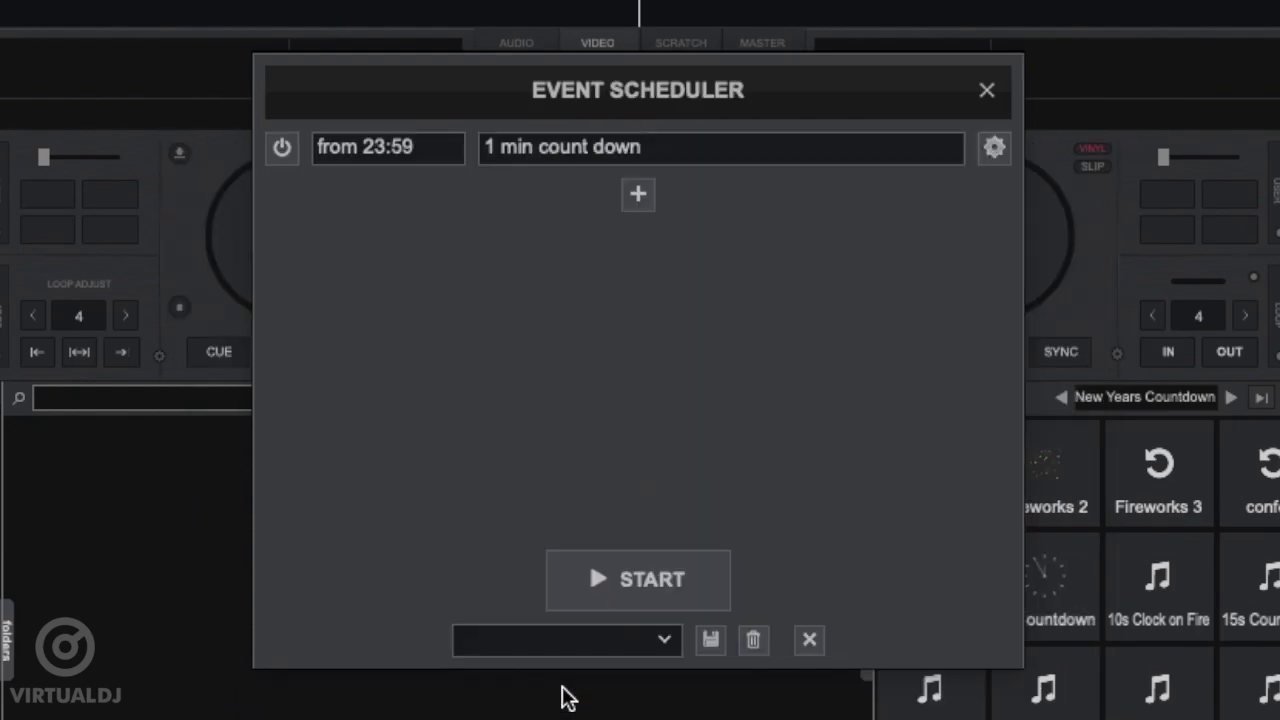
click(634, 581)
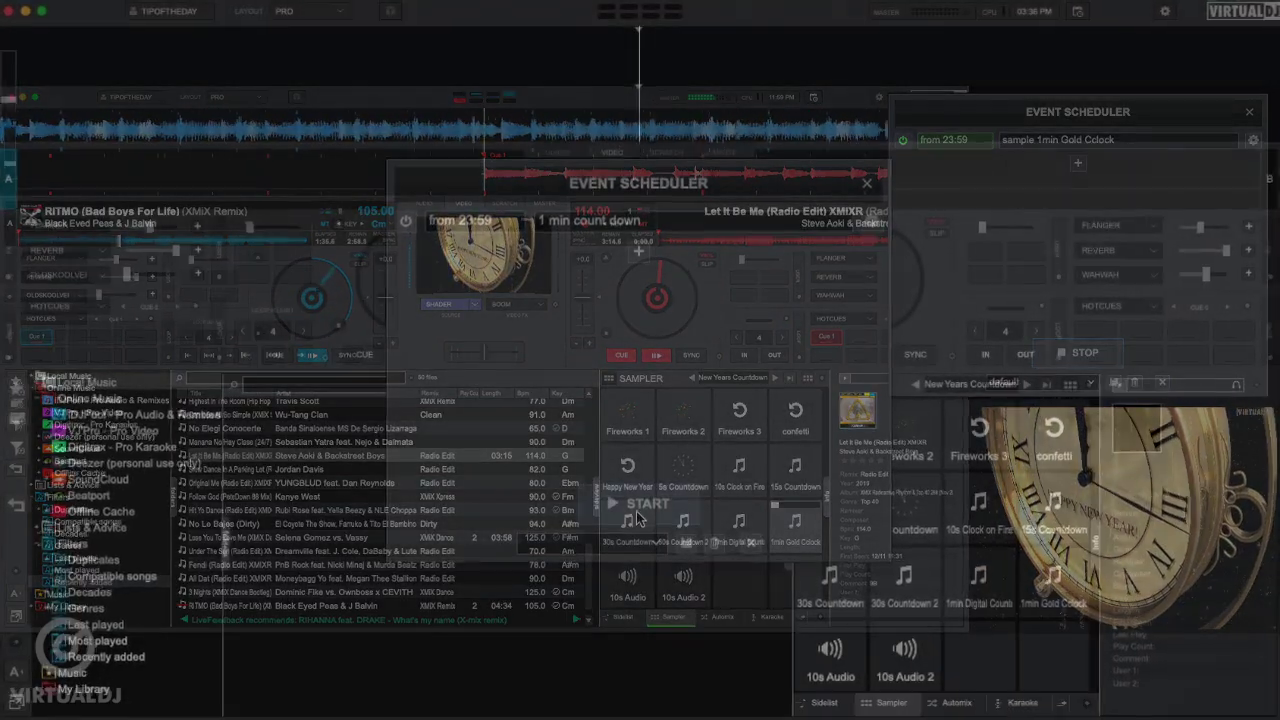
Stop the test run and start a new event playing the 10s Audio sample
click(628, 525)
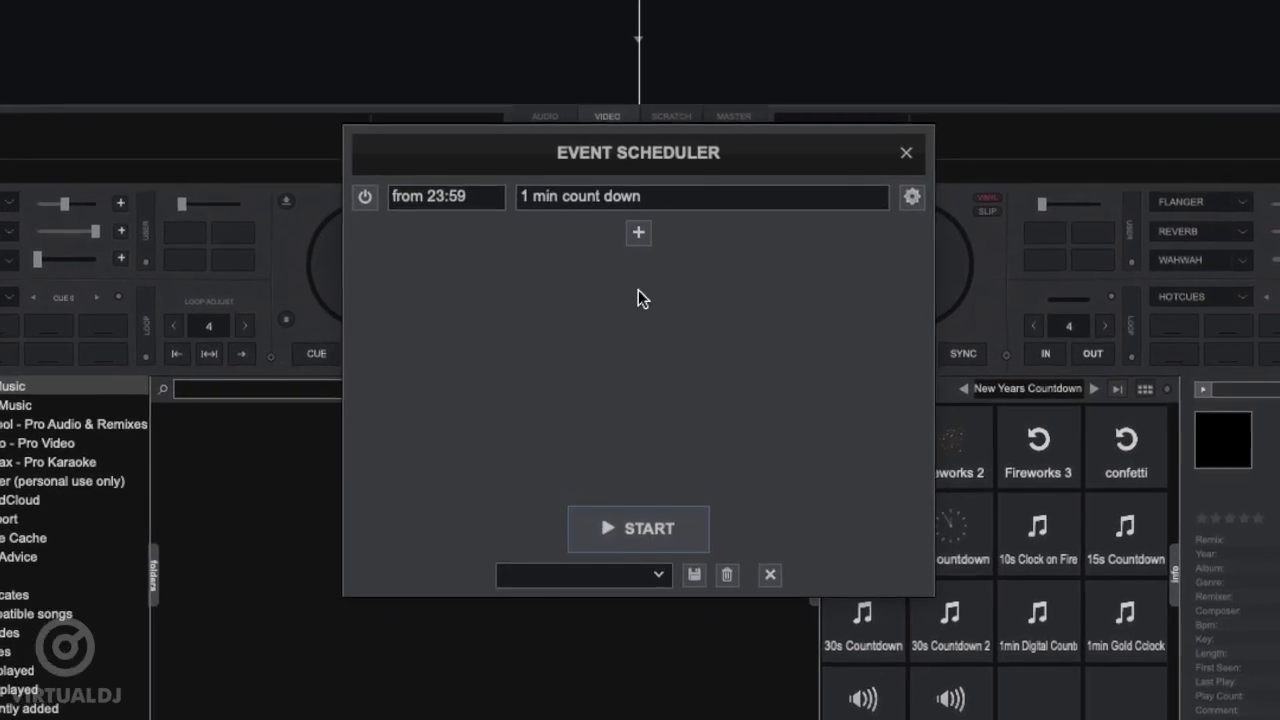
click(638, 232)
click(530, 347)
click(478, 420)
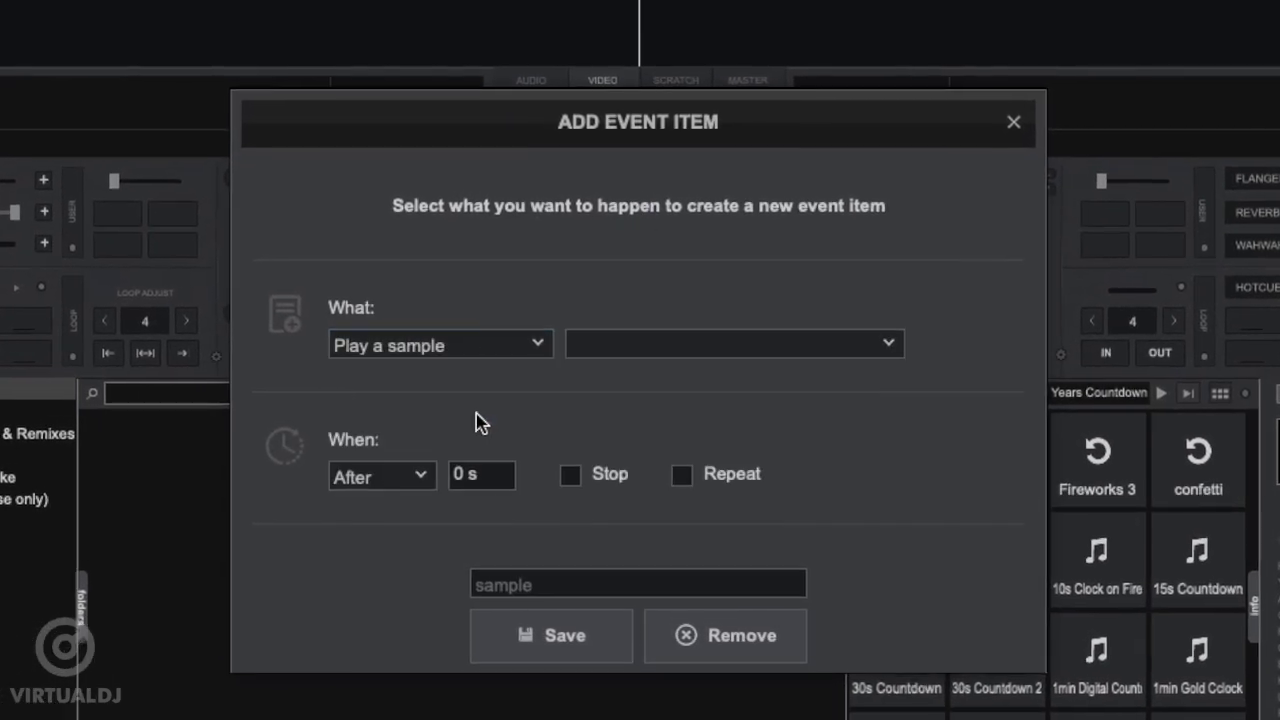
click(646, 345)
click(620, 655)
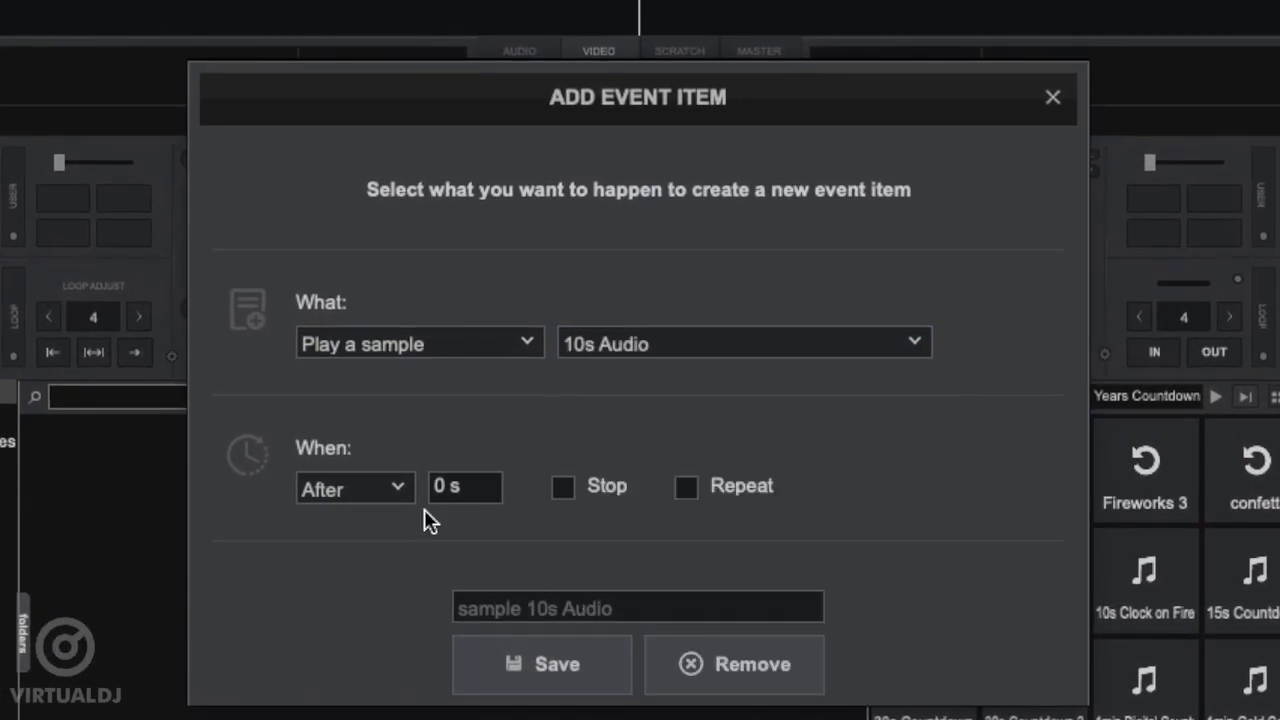
Schedule it at 23:59:50, name it '10 sec audio' and save
click(400, 492)
click(340, 548)
key(BackSpace)
text(23)
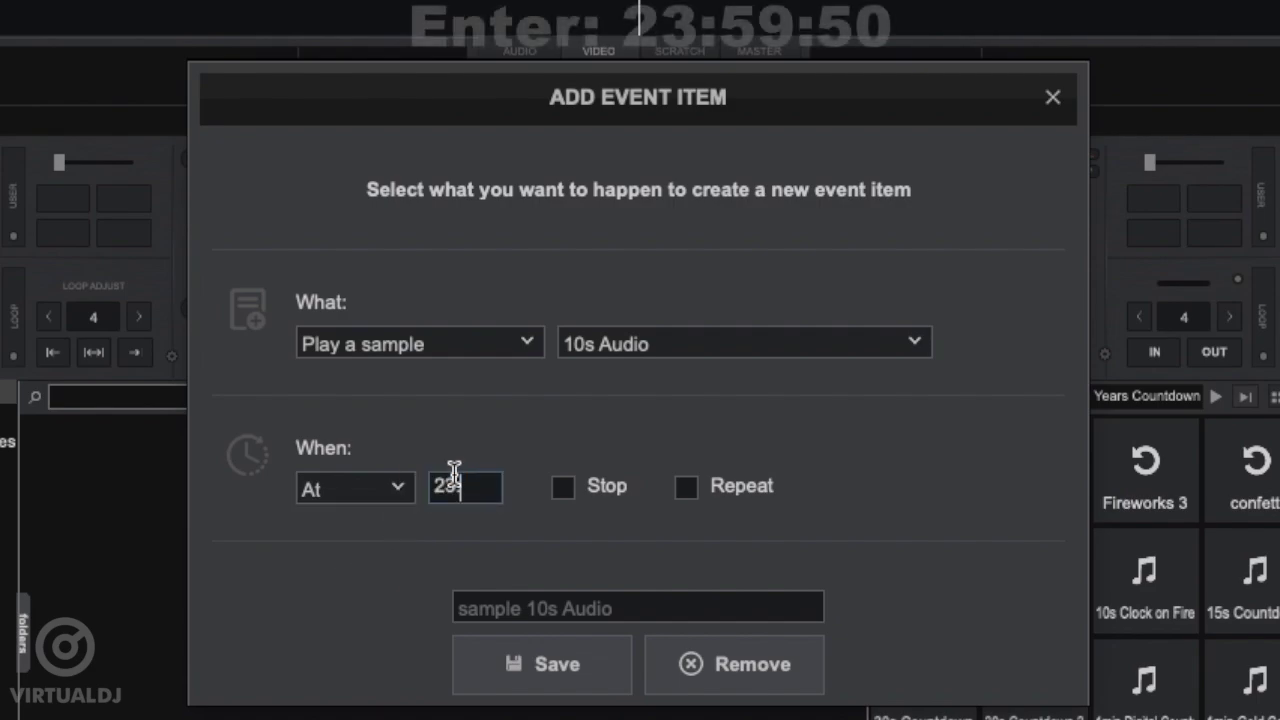
text(:59:50)
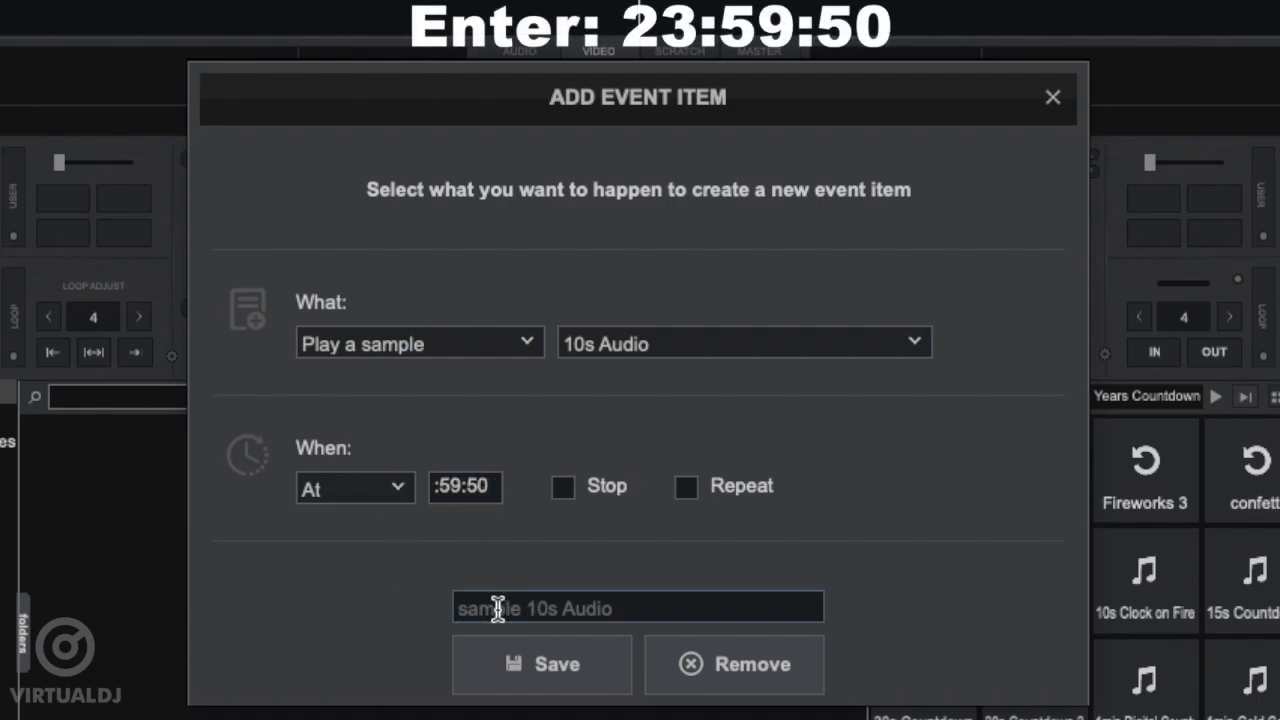
triple_click(497, 608)
text(10 sec audio)
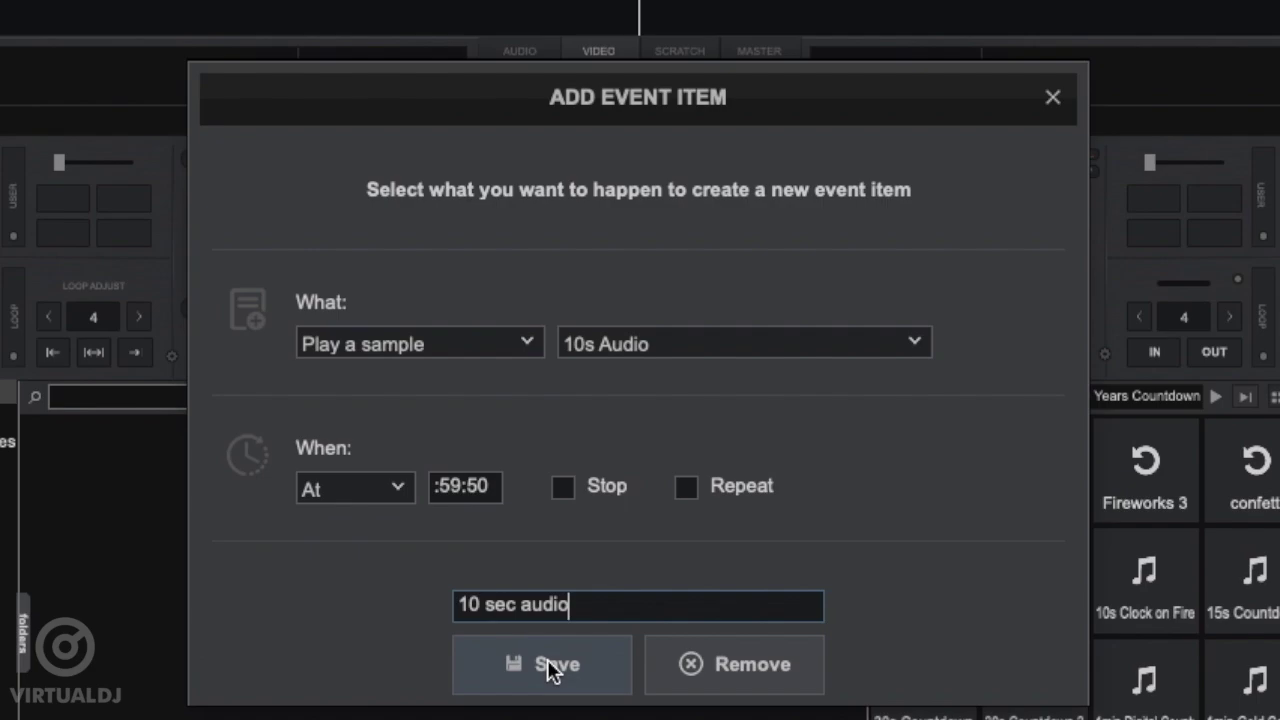
click(552, 665)
Add a 'happy new year' event playing the Happy New Year sample at 00:00
click(637, 243)
click(522, 344)
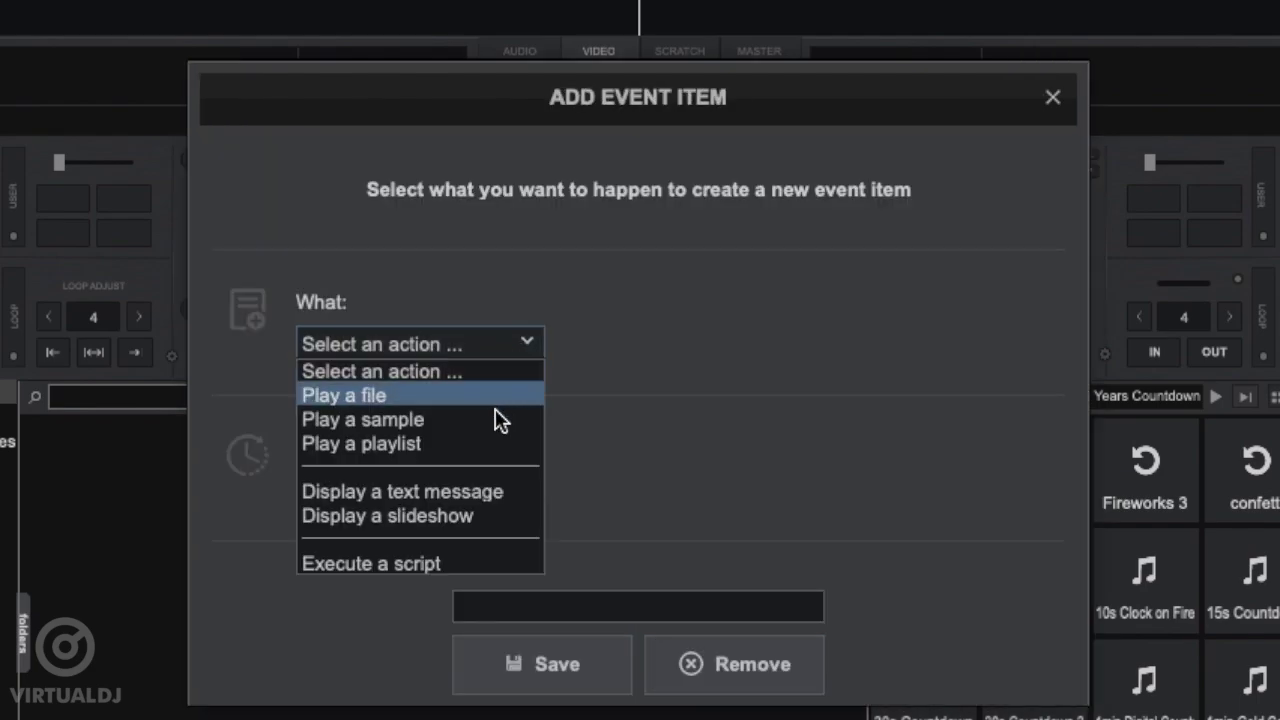
click(471, 420)
click(600, 345)
click(595, 466)
click(397, 490)
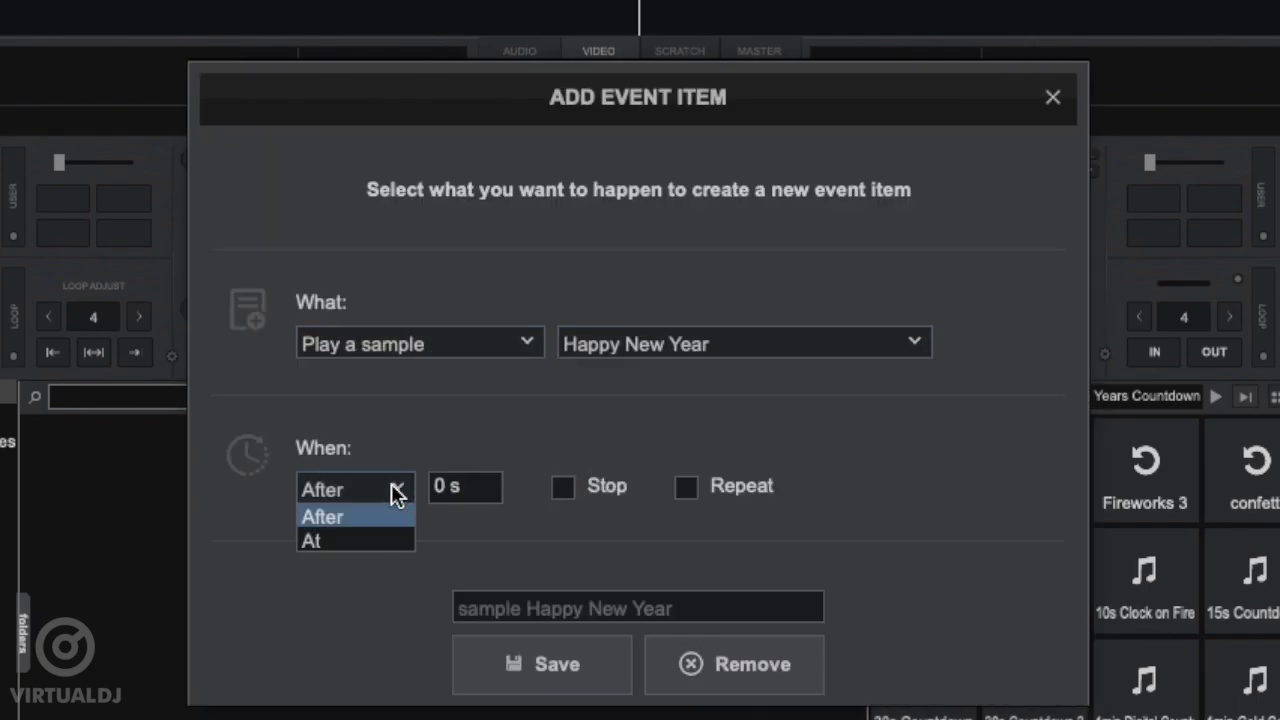
click(318, 540)
click(561, 606)
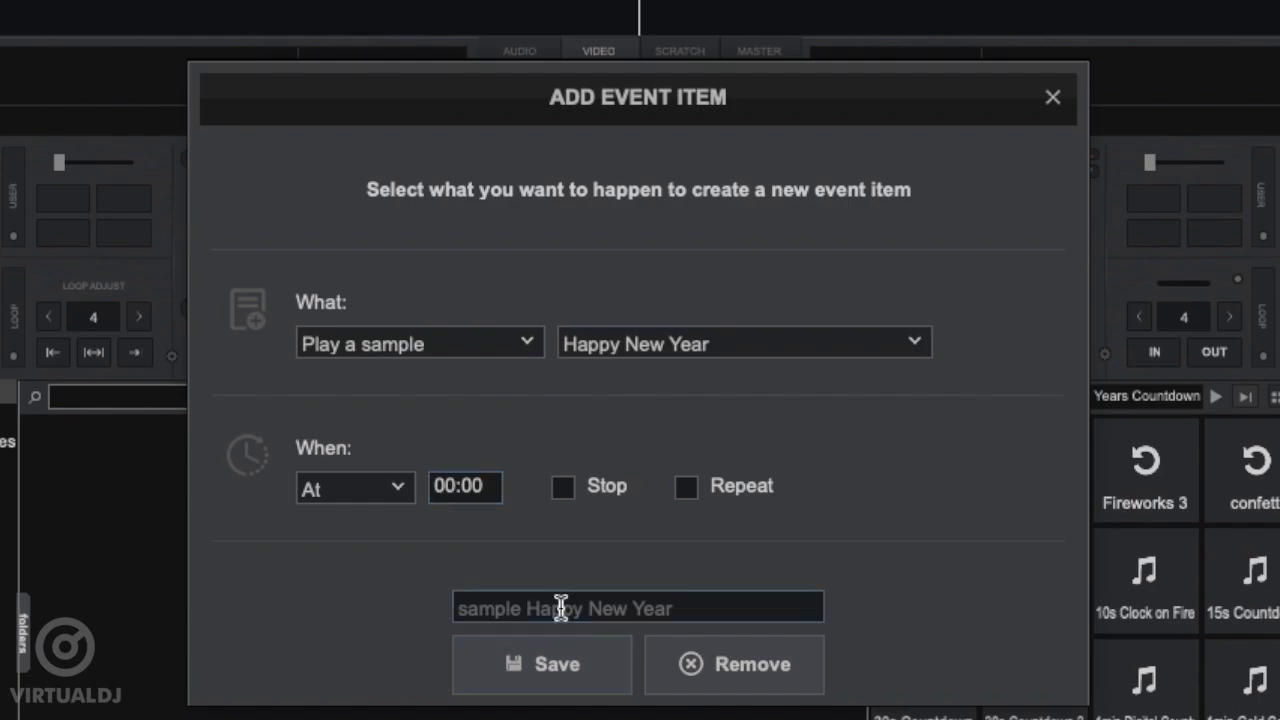
text(happy new year)
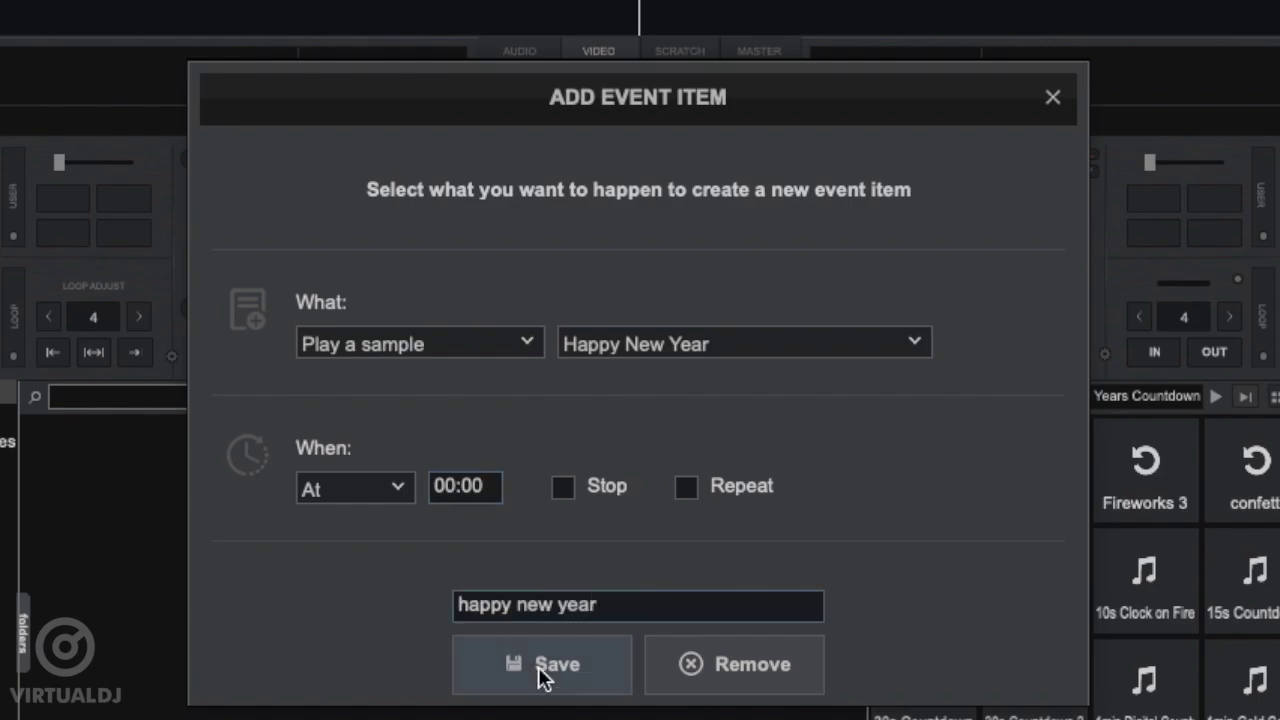
click(543, 677)
Add a 'new year playlist' event starting the New year Midinght playlist at 00:00
click(639, 287)
click(505, 344)
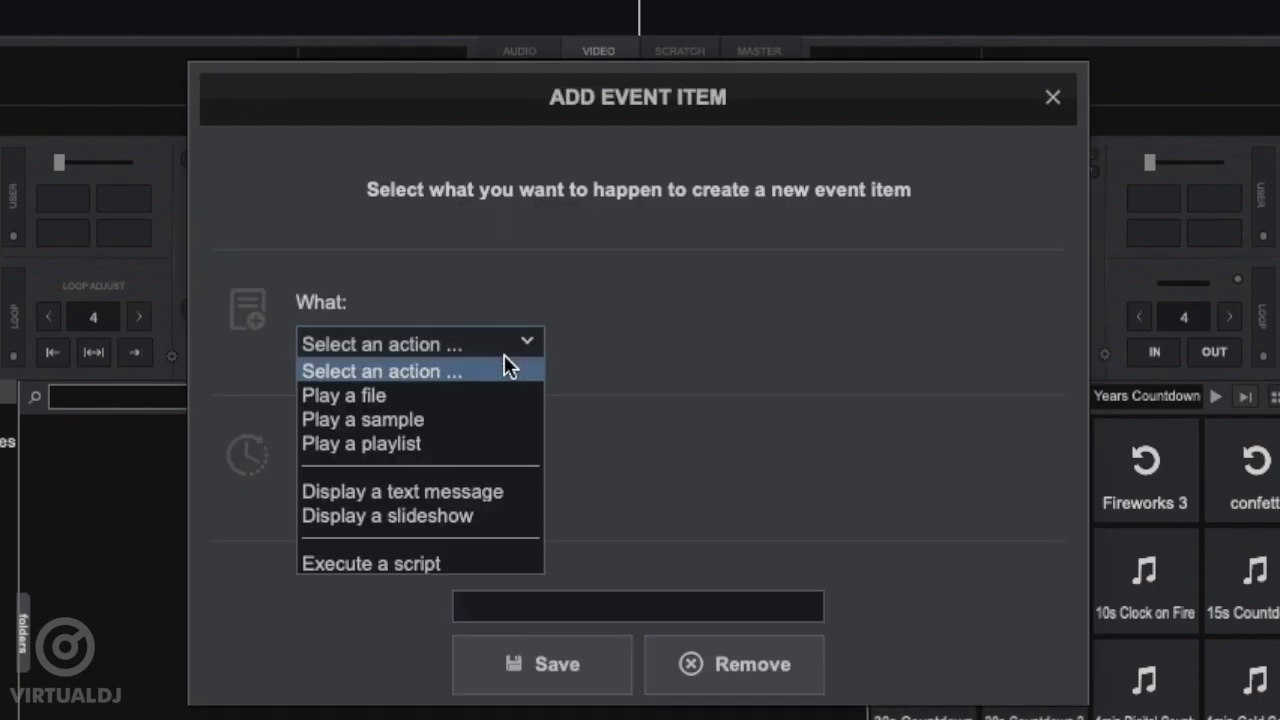
click(439, 437)
click(654, 345)
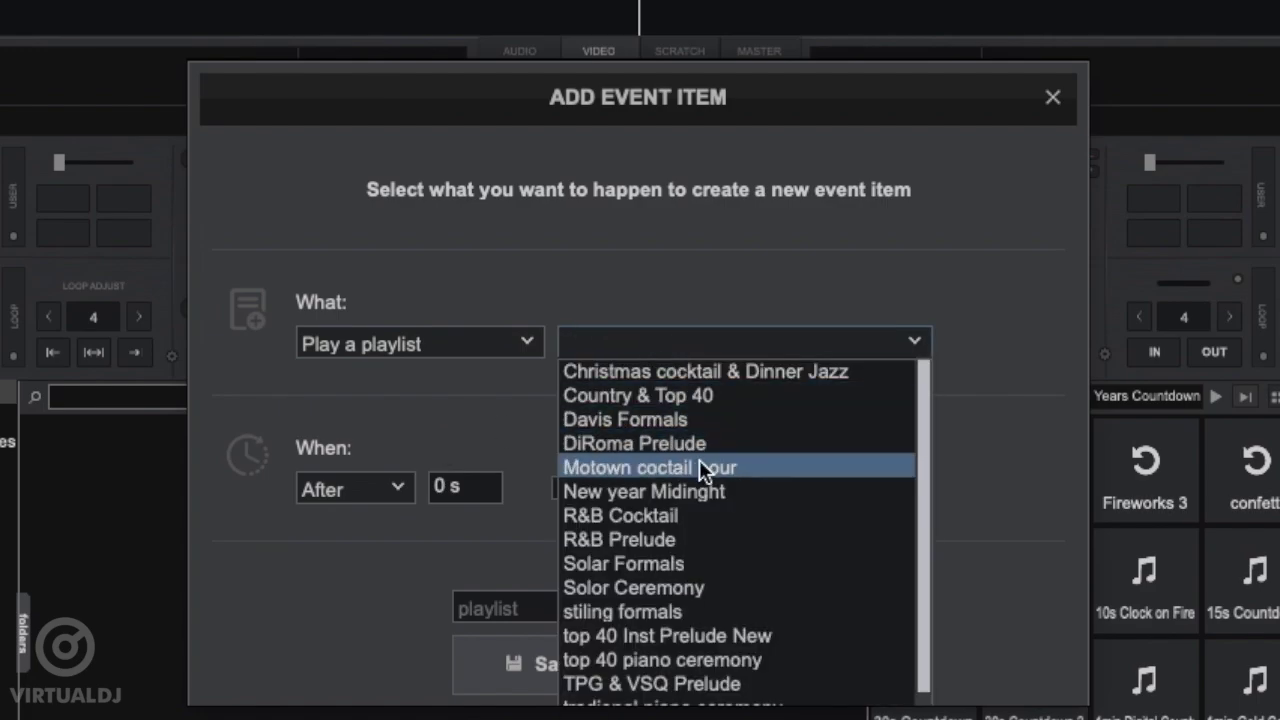
click(693, 491)
click(395, 492)
click(337, 541)
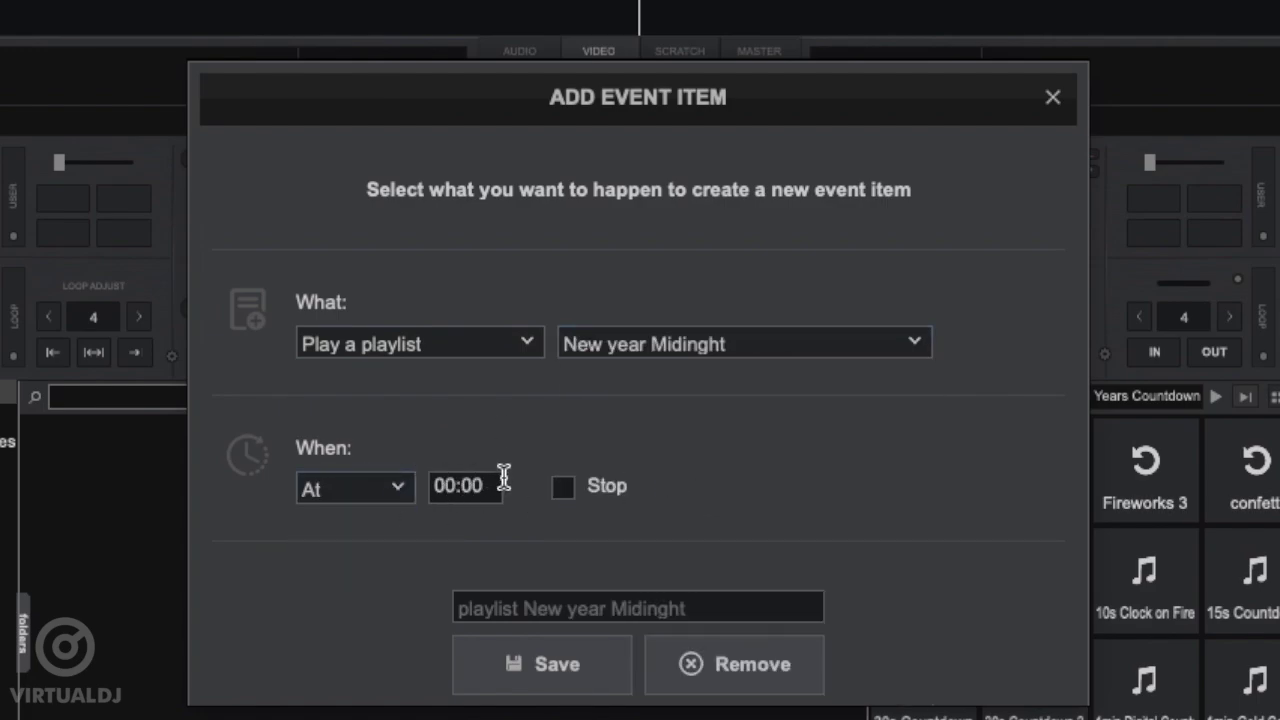
text(new)
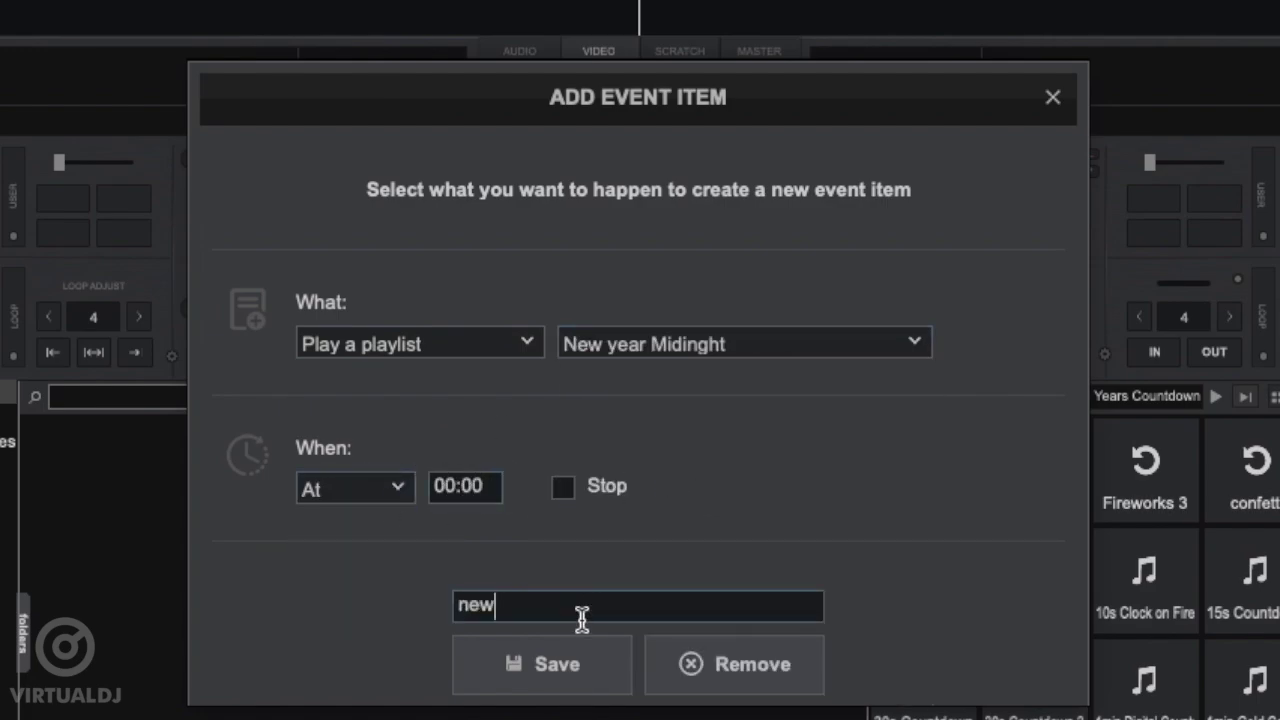
text( year playllist)
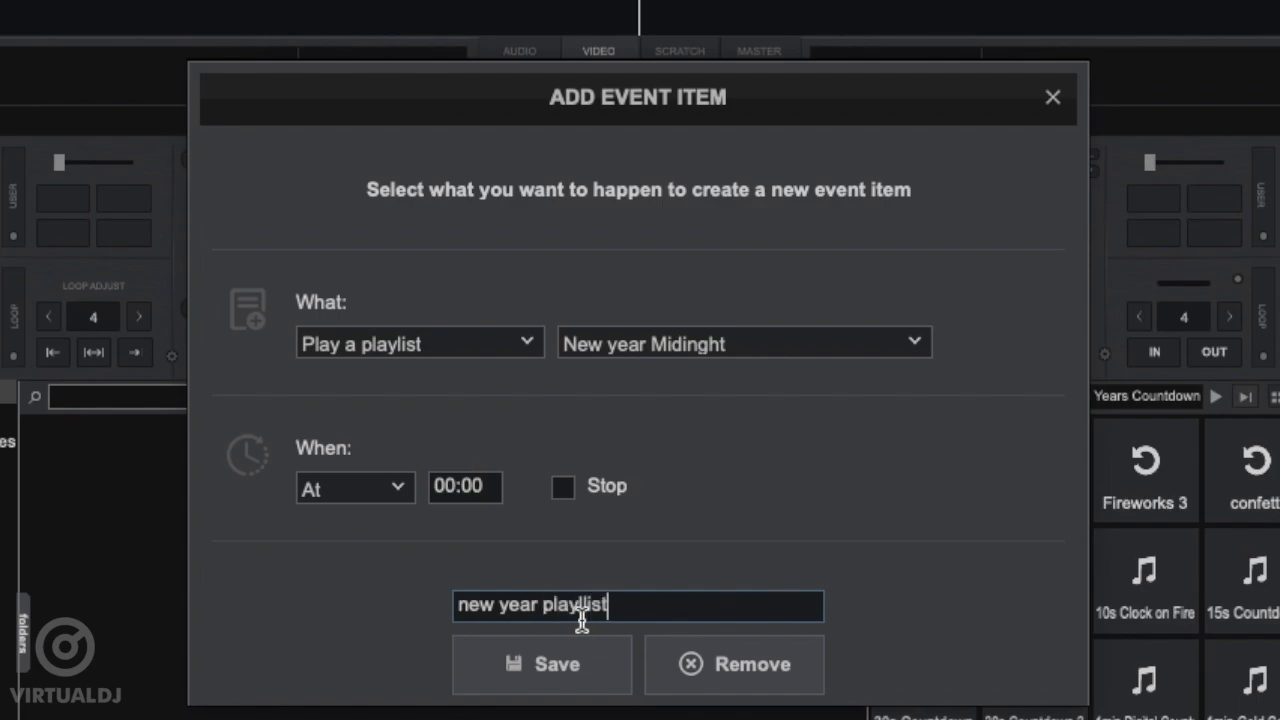
click(553, 677)
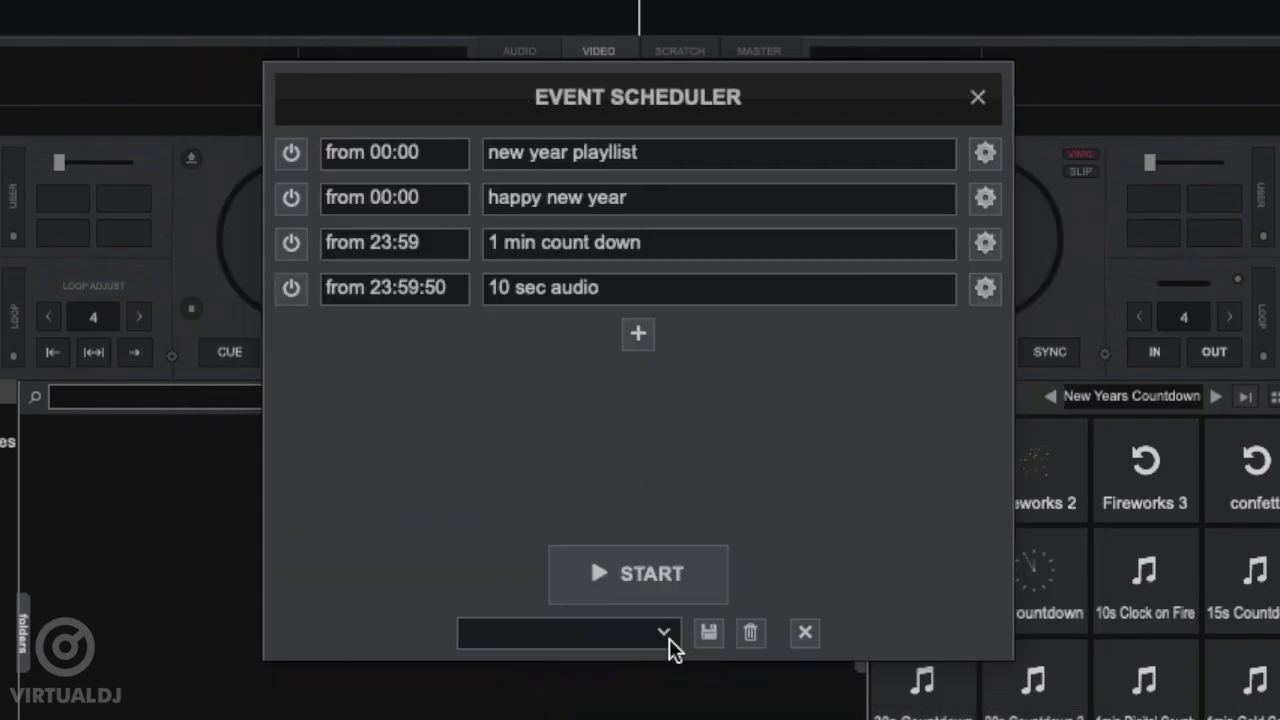
Save the events as the 'new years eve' preset and move the scheduler top right
click(637, 632)
text(year)
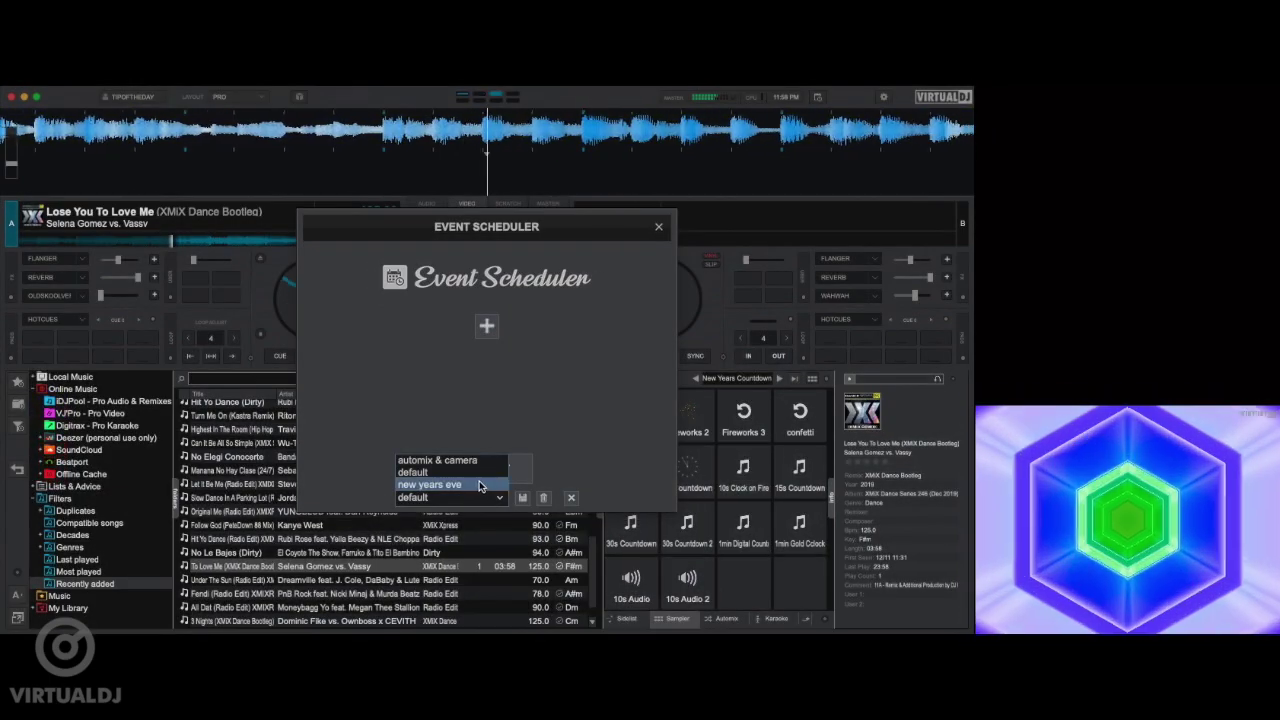
click(477, 485)
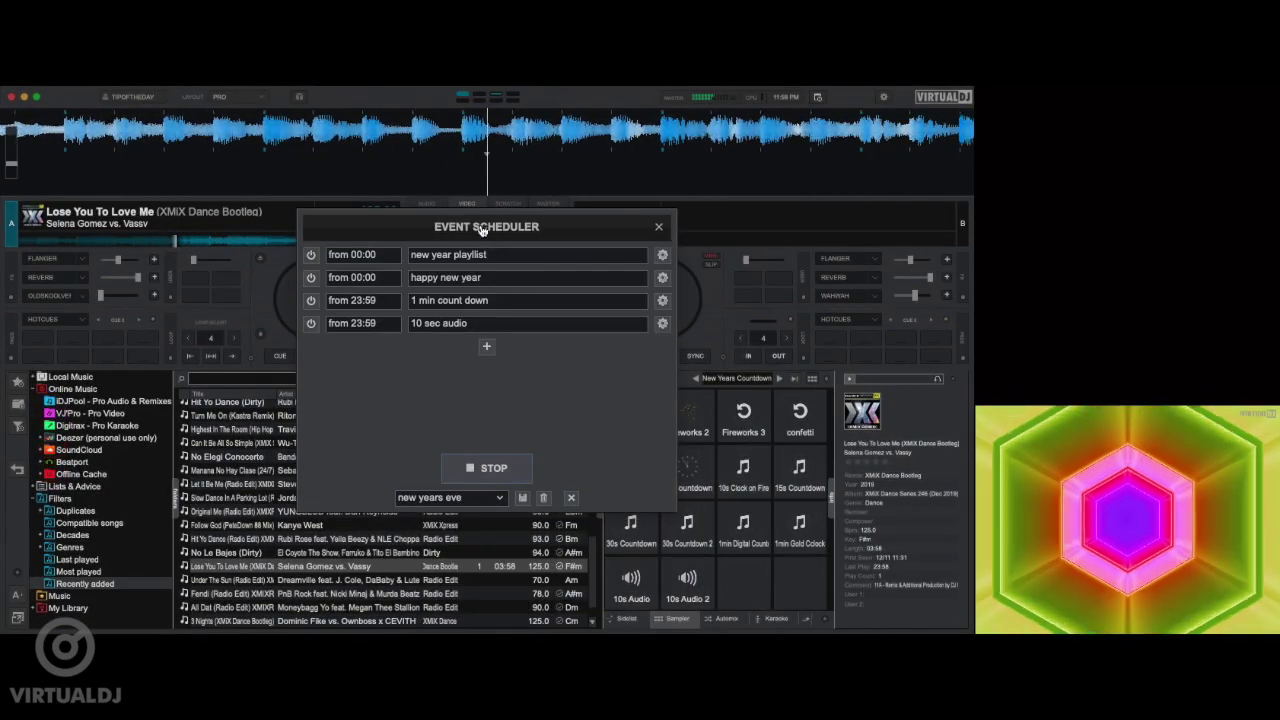
drag(481, 229, 1068, 114)
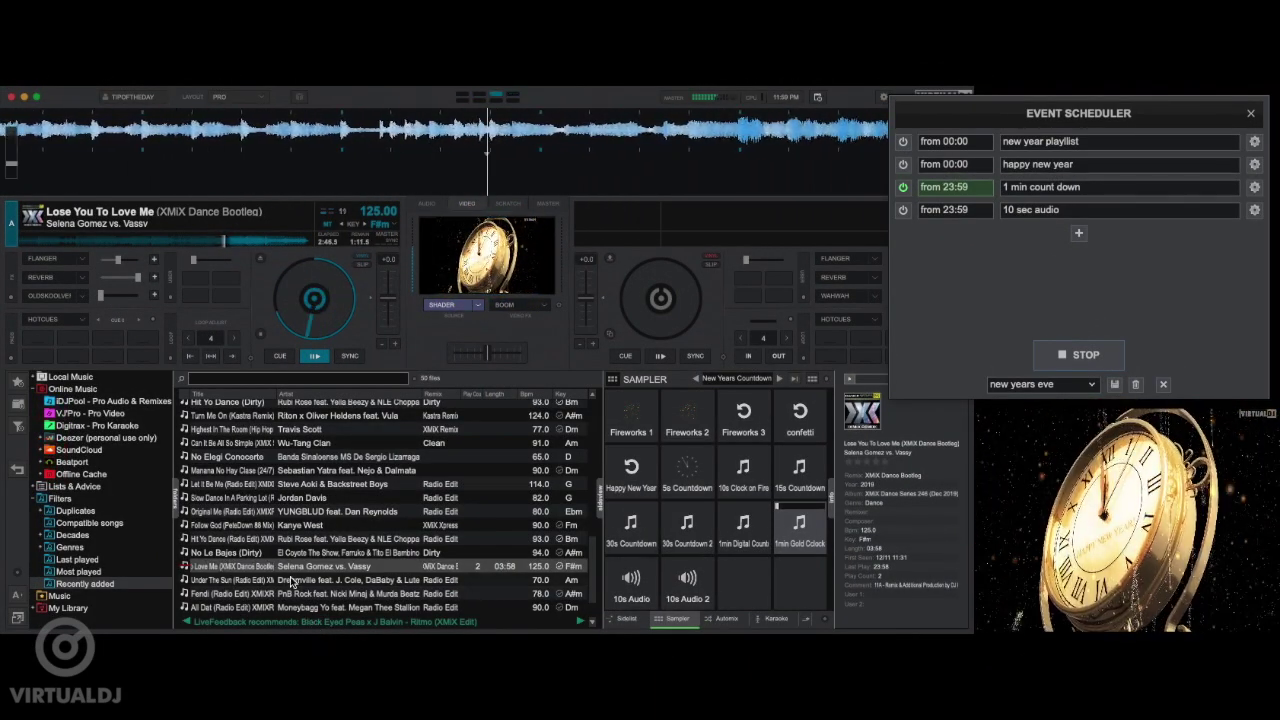
Jump deck A's track ahead so the scheduled countdown reaches midnight
click(286, 242)
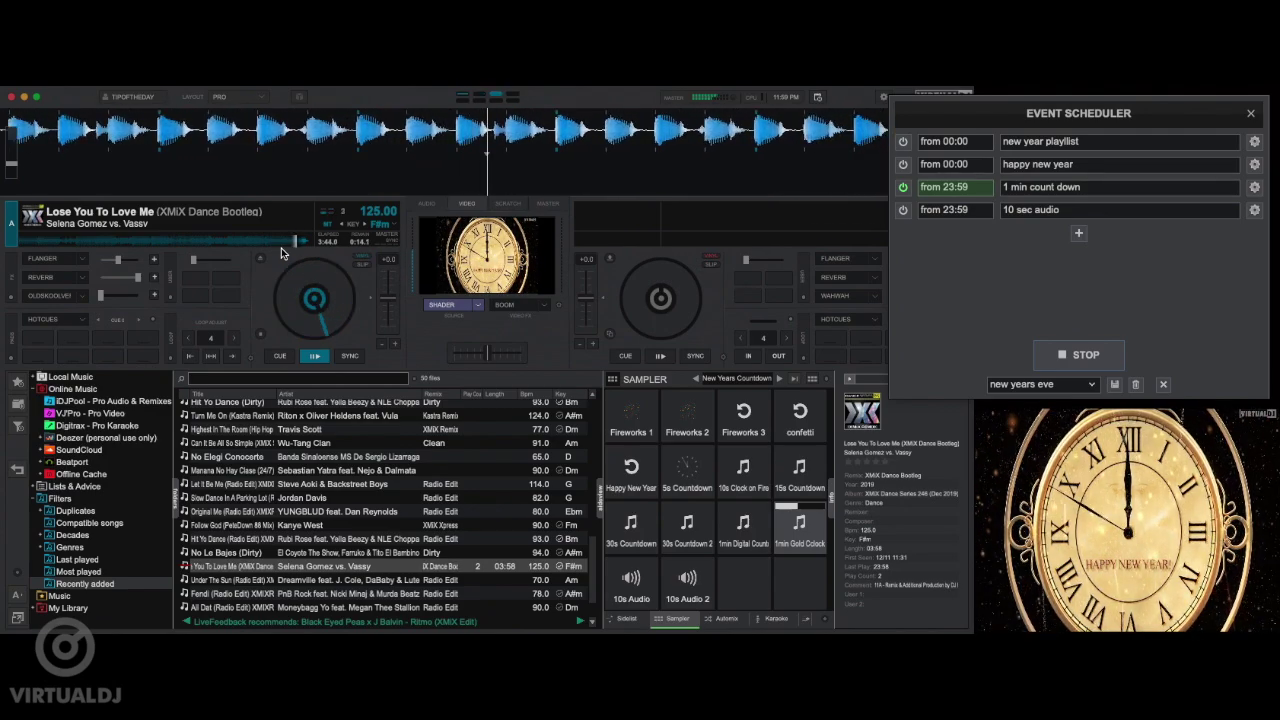